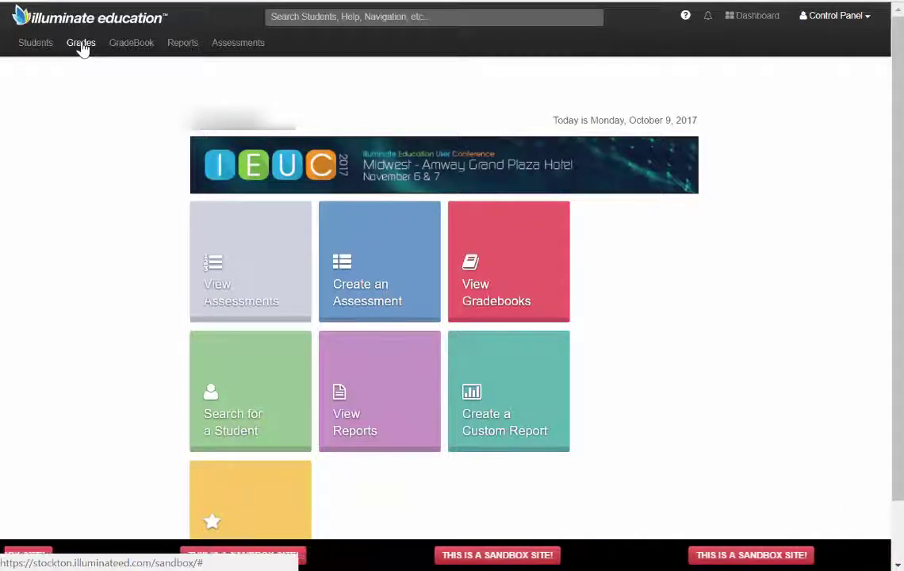
- Open report card entry and find the students enrolled in the Grade 1 (111000) course
{"action": "left_click", "coordinate": [83, 48]}
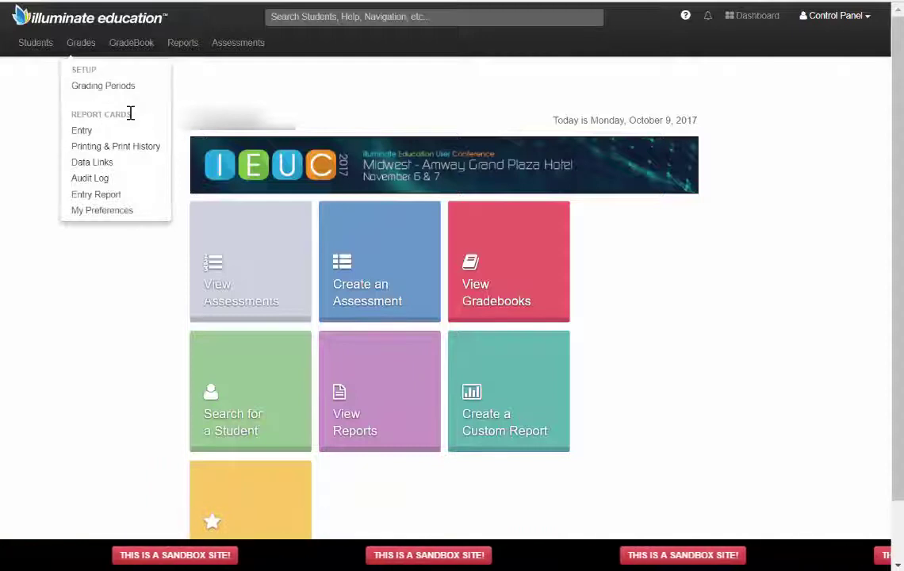
{"action": "left_click", "coordinate": [82, 131]}
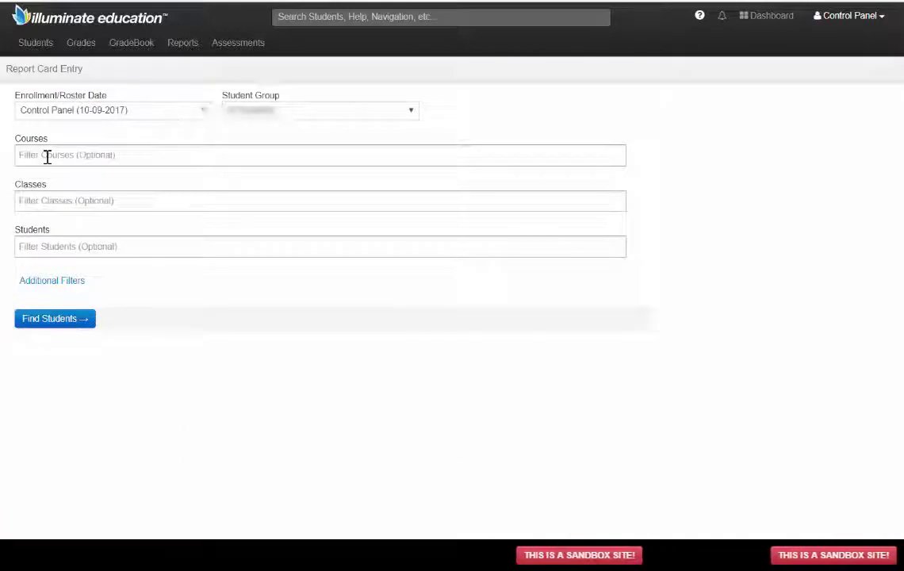
{"action": "left_click", "coordinate": [46, 155]}
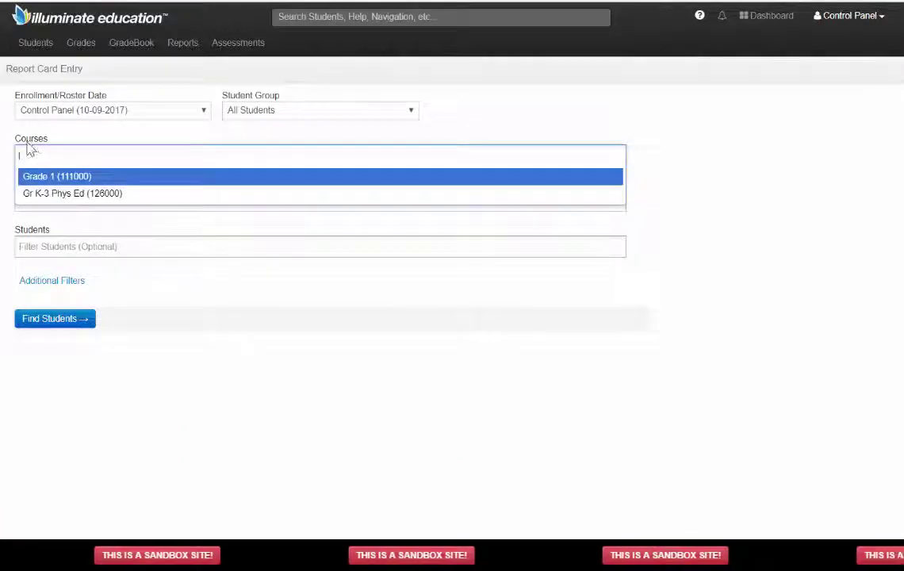
{"action": "left_click", "coordinate": [103, 178]}
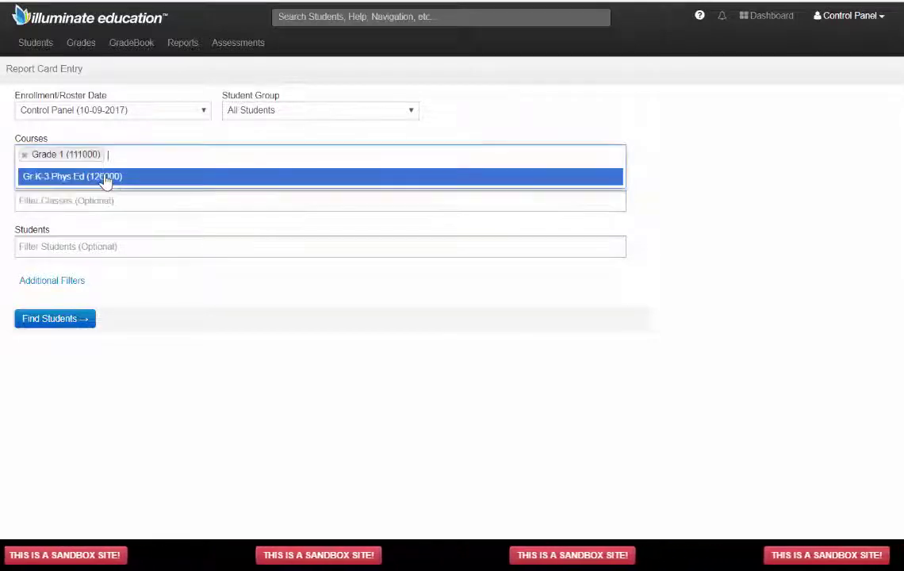
{"action": "left_click", "coordinate": [50, 319]}
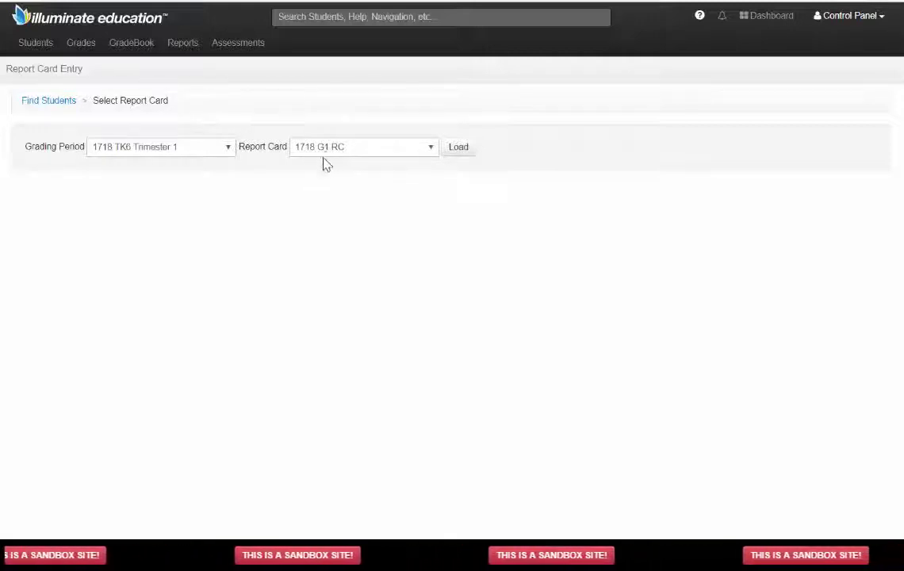
- Load the 1718 G1 RC report card for 1718 TK6 Trimester 1 and open its Habits of Success field group
{"action": "left_click", "coordinate": [459, 147]}
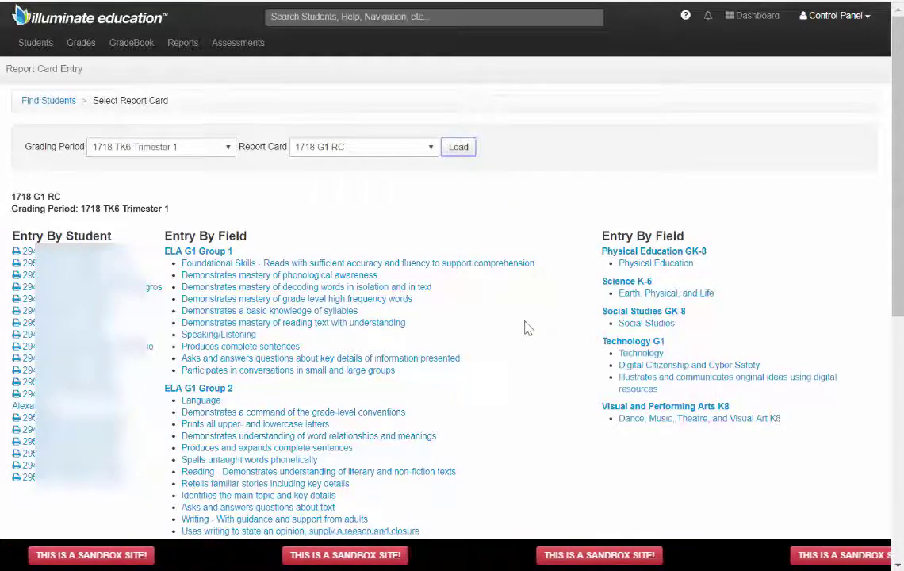
{"action": "scroll", "coordinate": [528, 328], "scroll_direction": "down", "scroll_amount": 2}
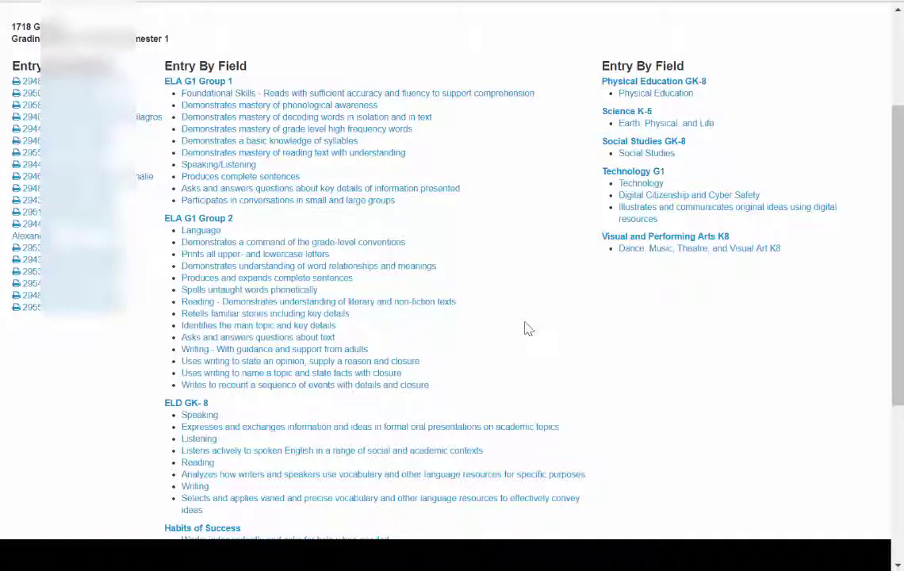
{"action": "scroll", "coordinate": [529, 329], "scroll_direction": "down", "scroll_amount": 3}
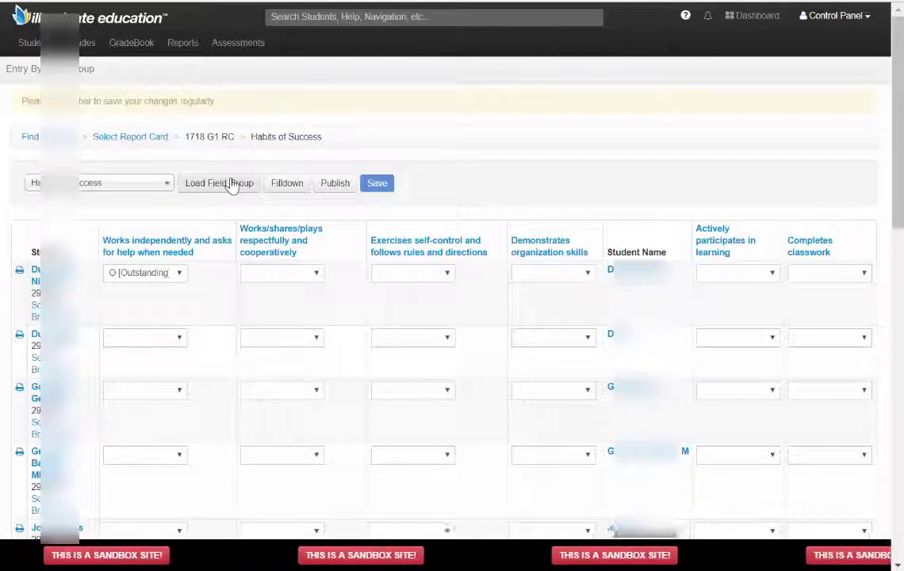
- Set the Filldown values for working independently, exercising self-control and actively participating to O [Outstanding]
{"action": "left_click", "coordinate": [287, 184]}
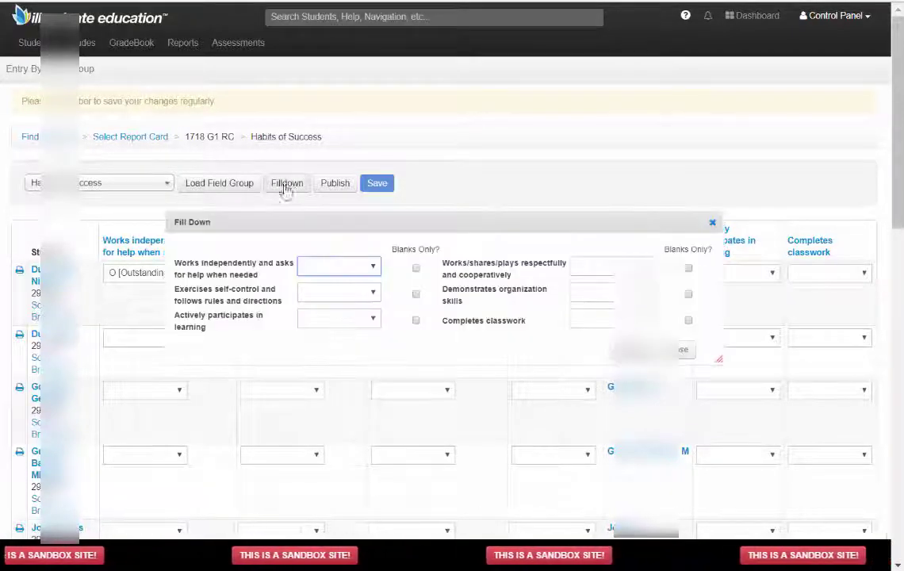
{"action": "left_click", "coordinate": [371, 265]}
{"action": "left_click", "coordinate": [325, 318]}
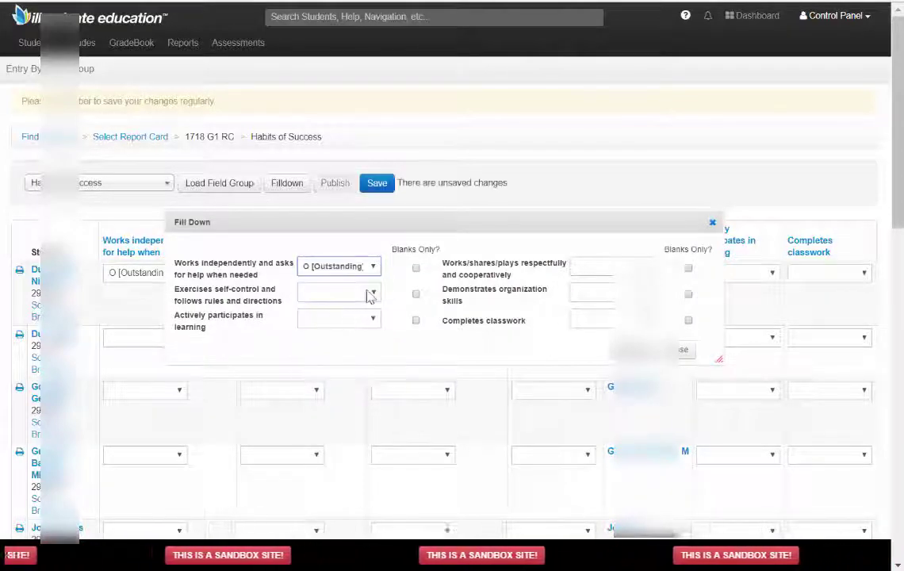
{"action": "left_click", "coordinate": [371, 294]}
{"action": "left_click", "coordinate": [321, 343]}
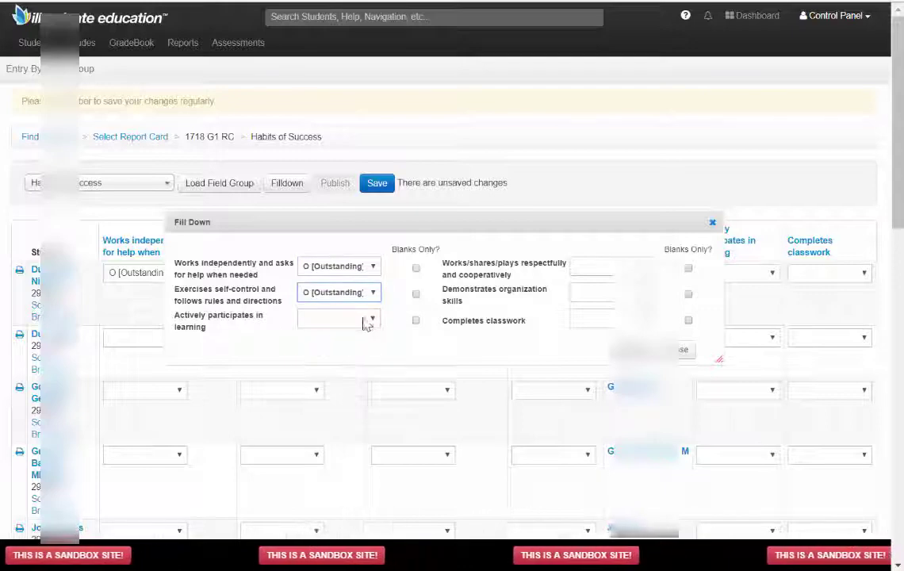
{"action": "left_click", "coordinate": [375, 320]}
{"action": "left_click", "coordinate": [333, 369]}
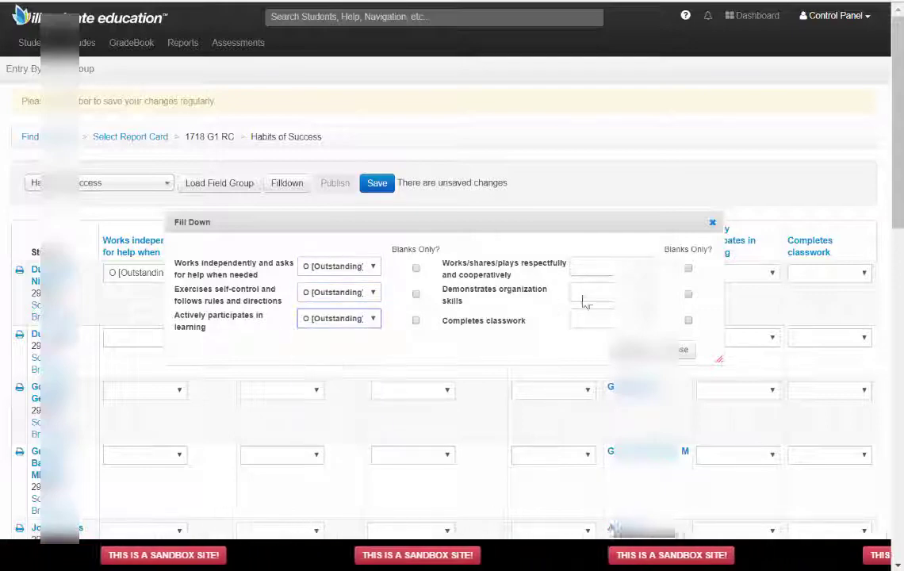
- Set the fill-down values for working cooperatively, organization skills and completing classwork to O [Outstanding], and close the Fill Down dialog
{"action": "left_click", "coordinate": [593, 267]}
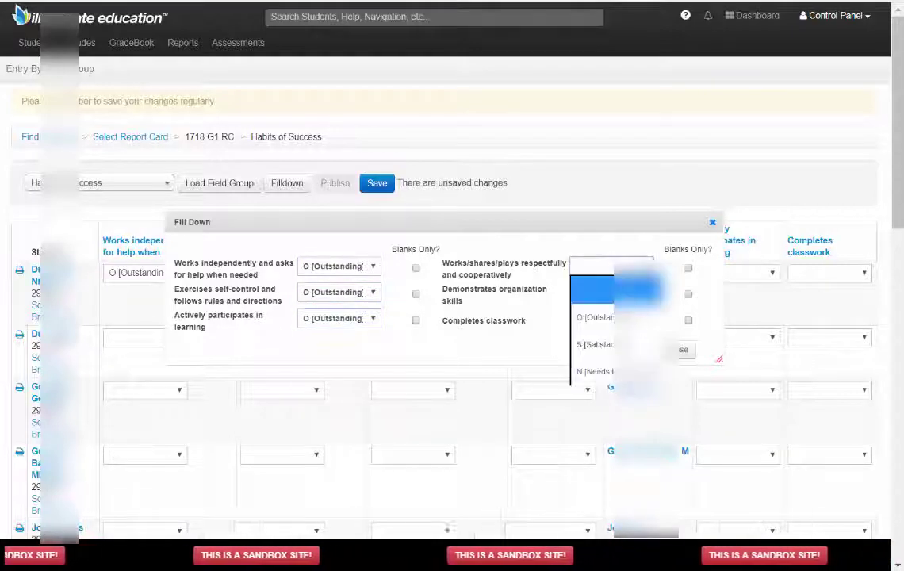
{"action": "left_click", "coordinate": [595, 317]}
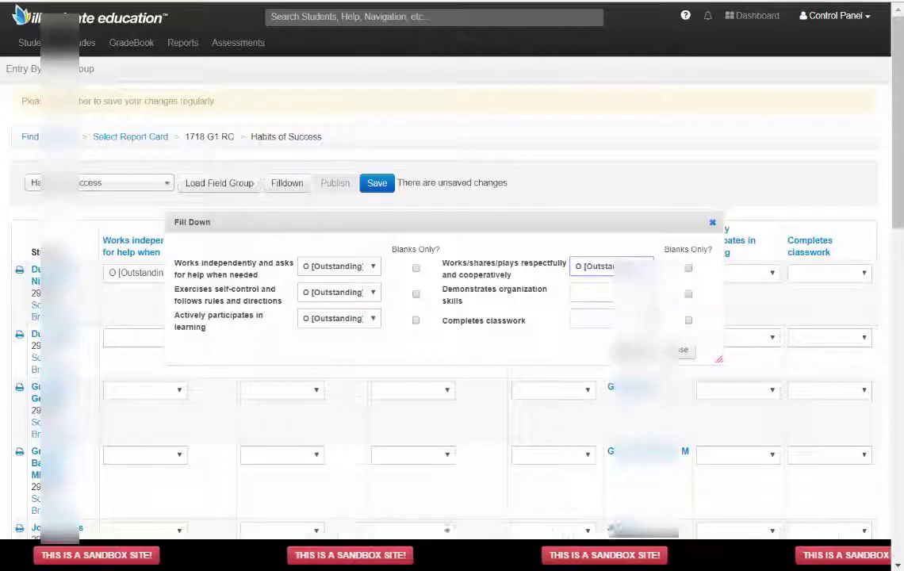
{"action": "left_click", "coordinate": [593, 293]}
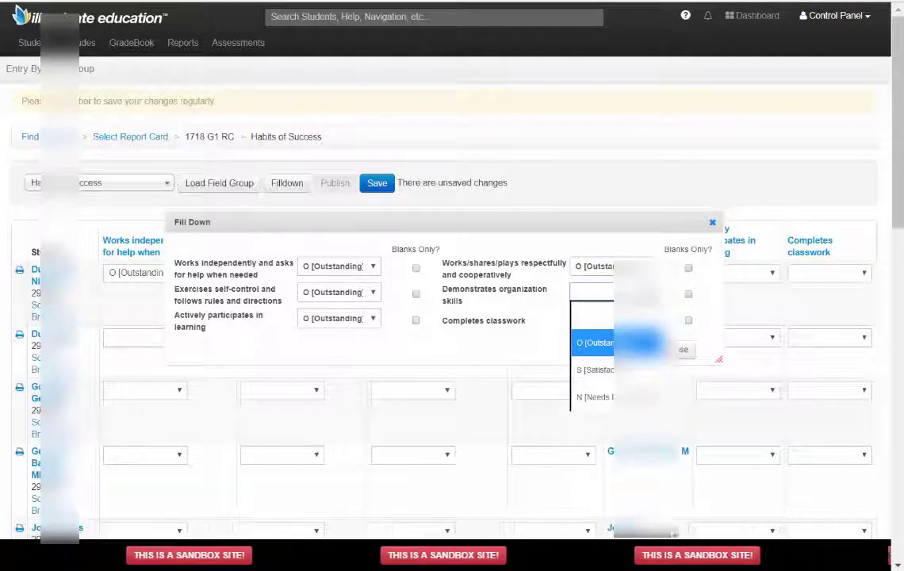
{"action": "left_click", "coordinate": [594, 342]}
{"action": "left_click", "coordinate": [593, 318]}
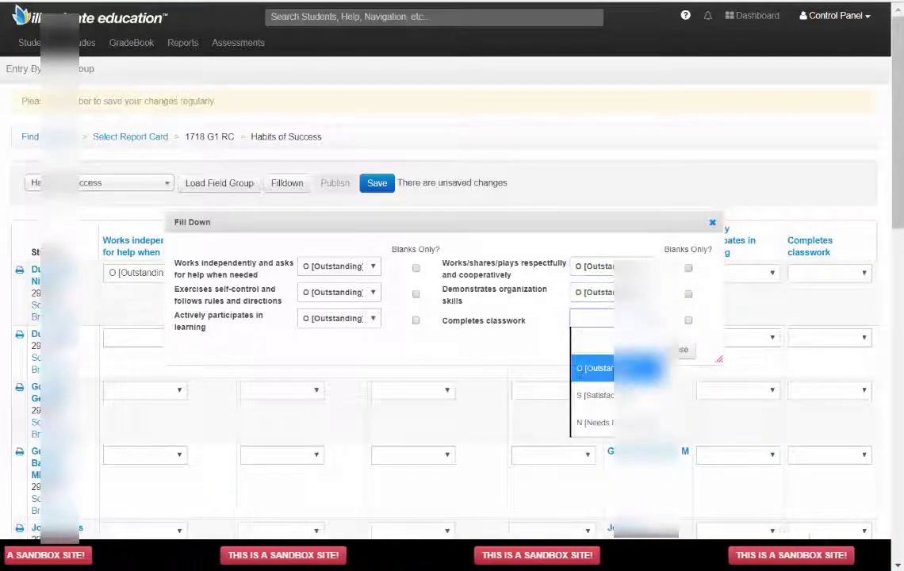
{"action": "left_click", "coordinate": [587, 368]}
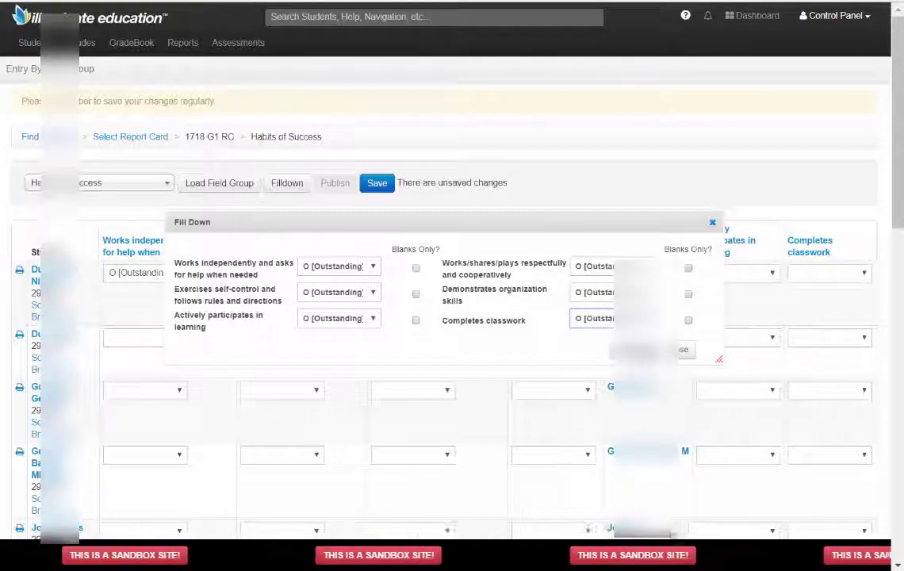
{"action": "key", "text": "Return"}
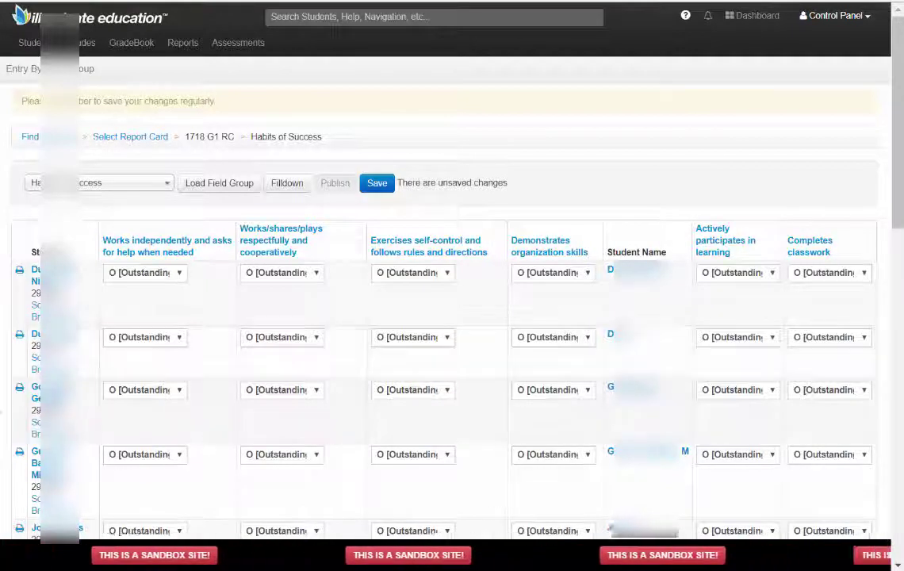
- Change the third student's self-control mark to S [Satisfactory] and save the Habits of Success entries
{"action": "left_click", "coordinate": [448, 393]}
{"action": "left_click", "coordinate": [422, 476]}
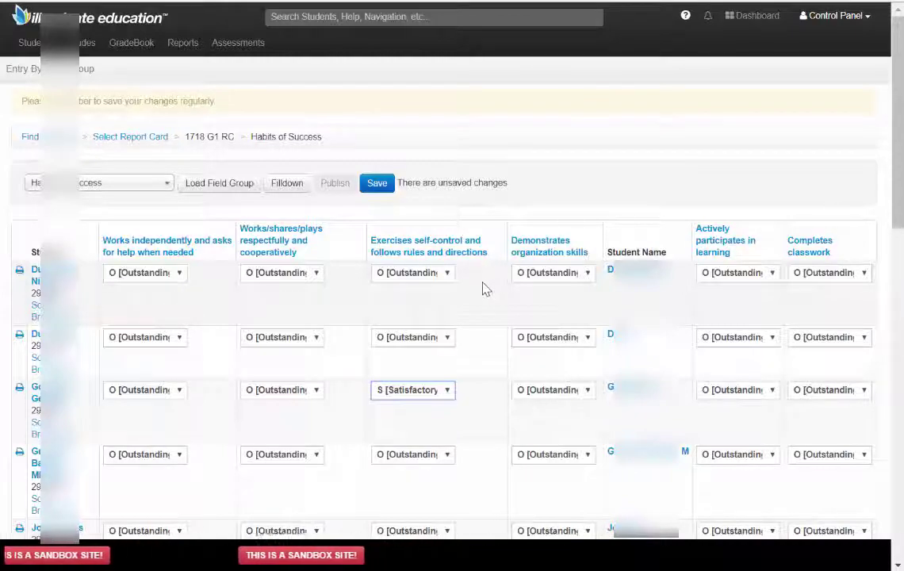
{"action": "scroll", "coordinate": [480, 288], "scroll_direction": "down", "scroll_amount": 3}
{"action": "scroll", "coordinate": [412, 234], "scroll_direction": "up", "scroll_amount": 3}
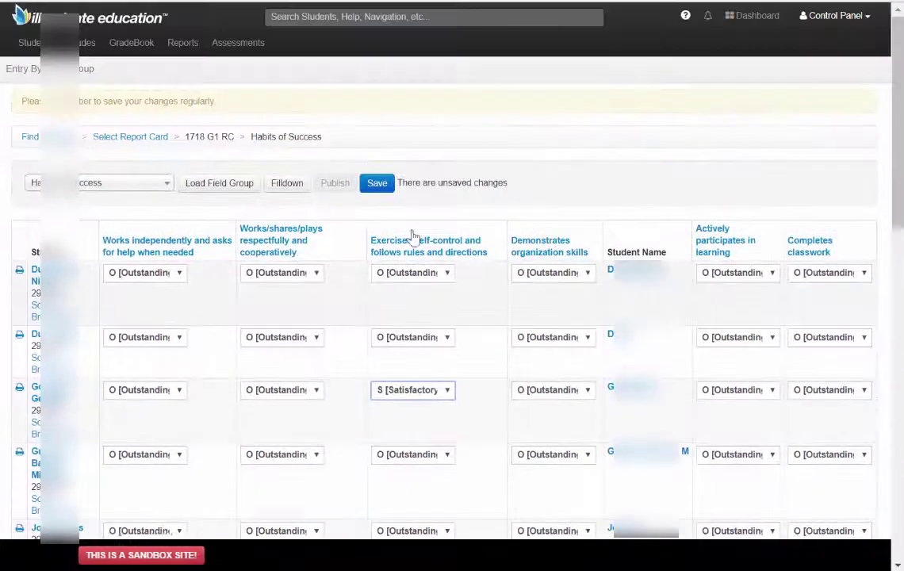
{"action": "left_click", "coordinate": [376, 186]}
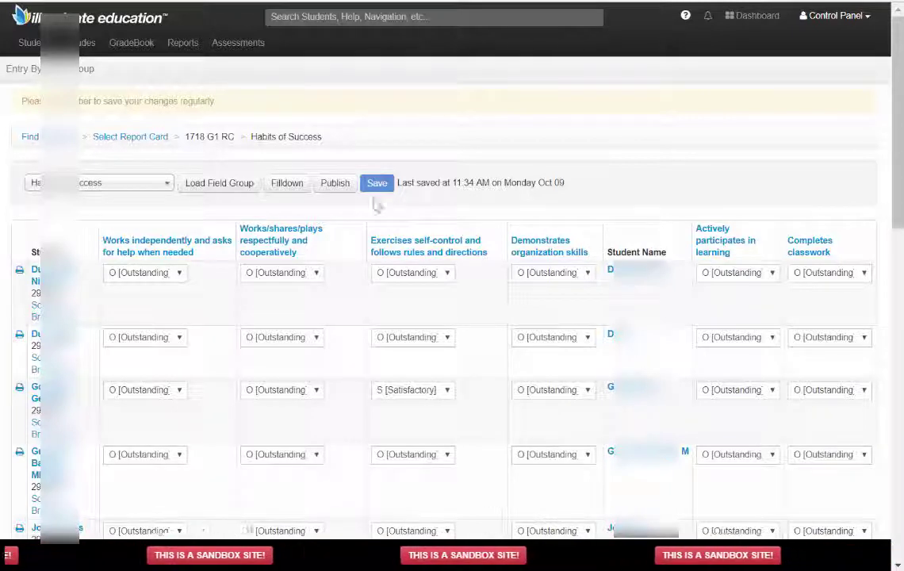
- Return to report card selection, reload 1718 G1 RC and open the ELA G1 Group 1 field group
{"action": "left_click", "coordinate": [131, 138]}
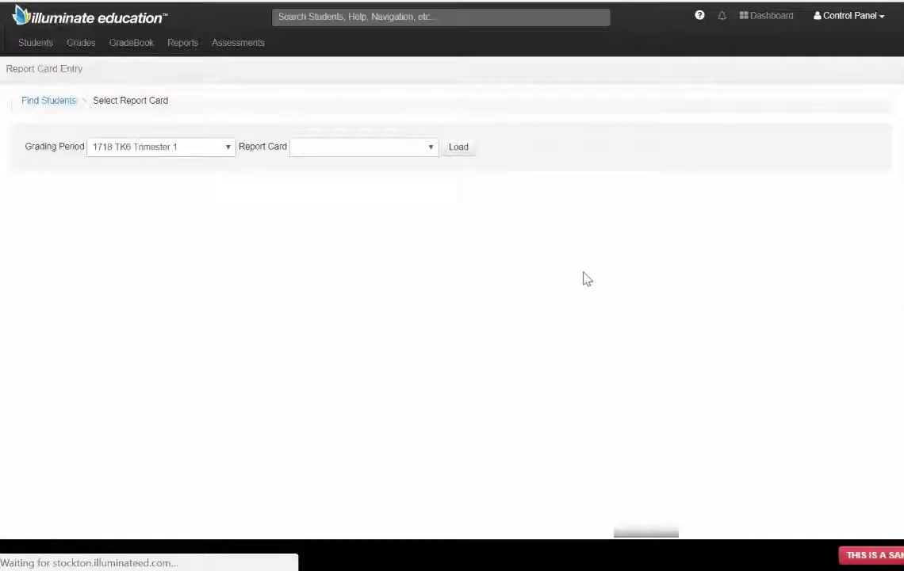
{"action": "left_click", "coordinate": [460, 149]}
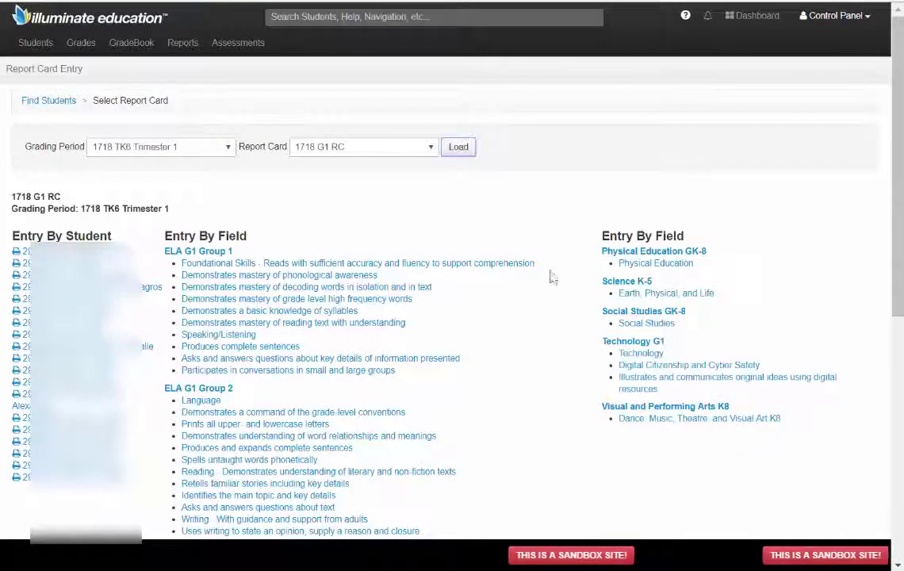
{"action": "scroll", "coordinate": [571, 263], "scroll_direction": "down", "scroll_amount": 2}
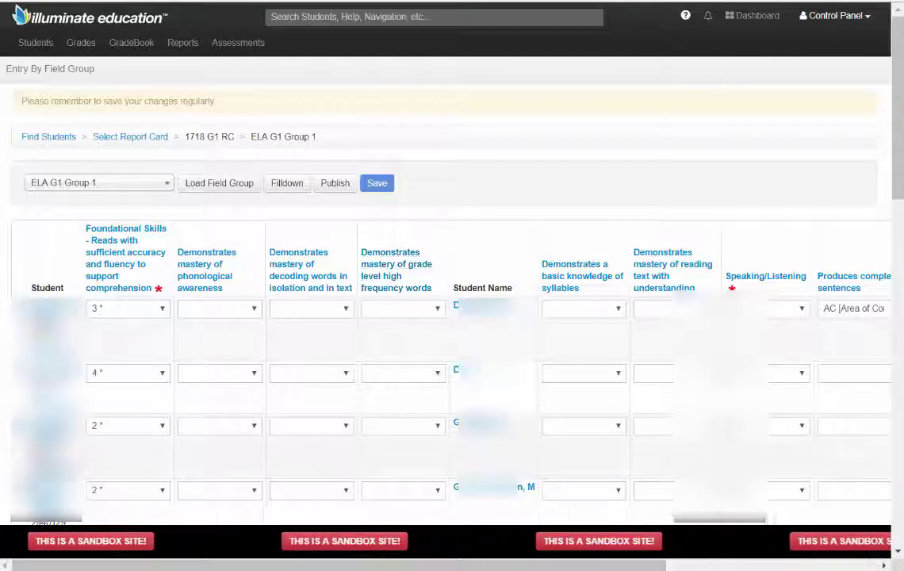
- Mark decoding words in isolation and in text as AC [Area of Concern] for the third and fourth students
{"action": "left_click", "coordinate": [347, 429]}
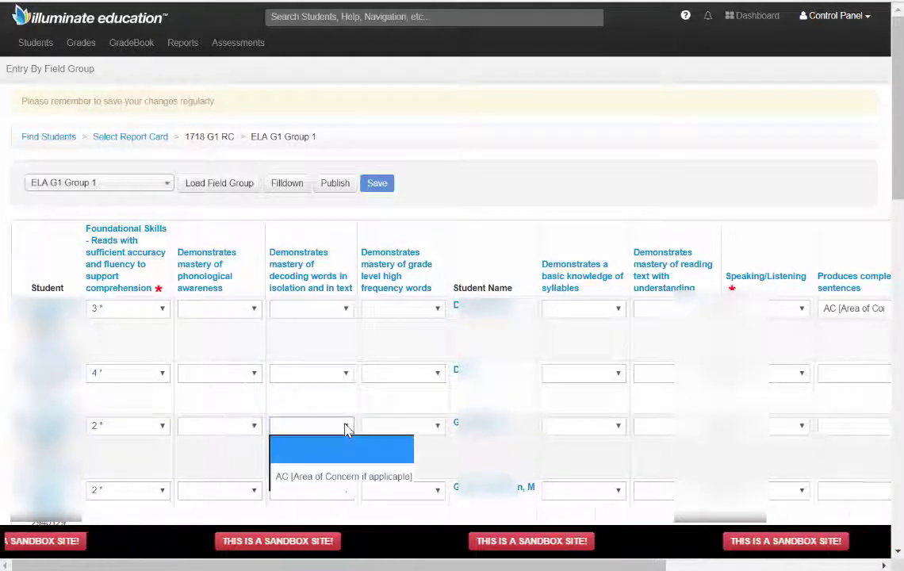
{"action": "left_click", "coordinate": [323, 477]}
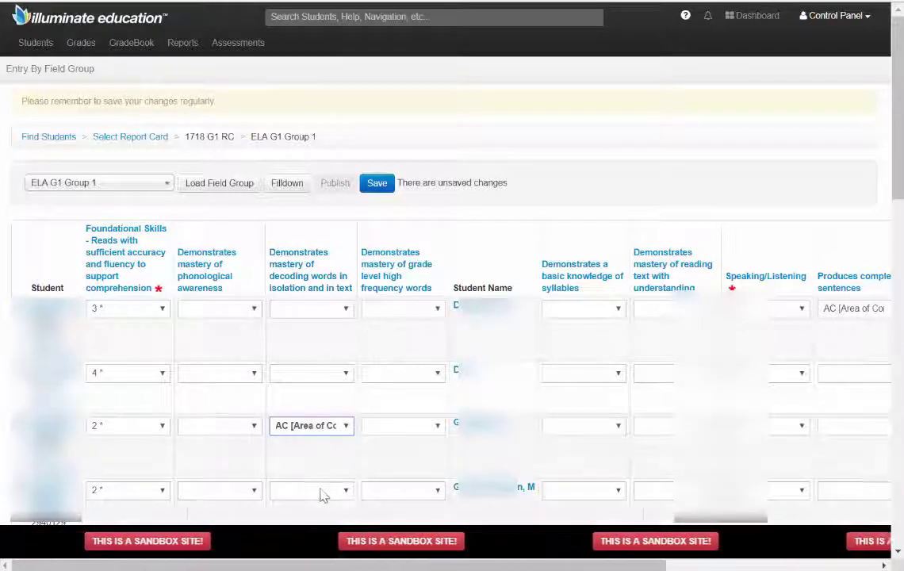
{"action": "left_click", "coordinate": [352, 491]}
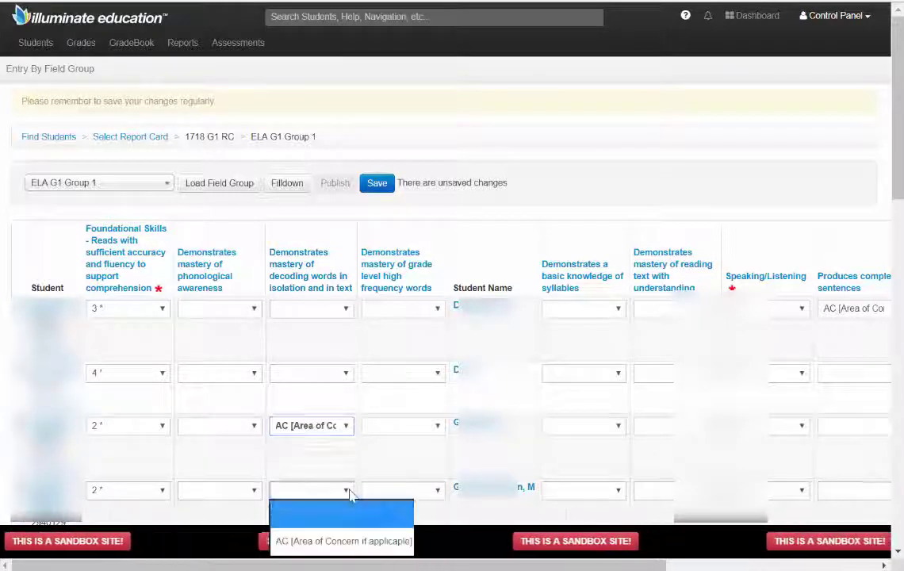
{"action": "left_click", "coordinate": [313, 545]}
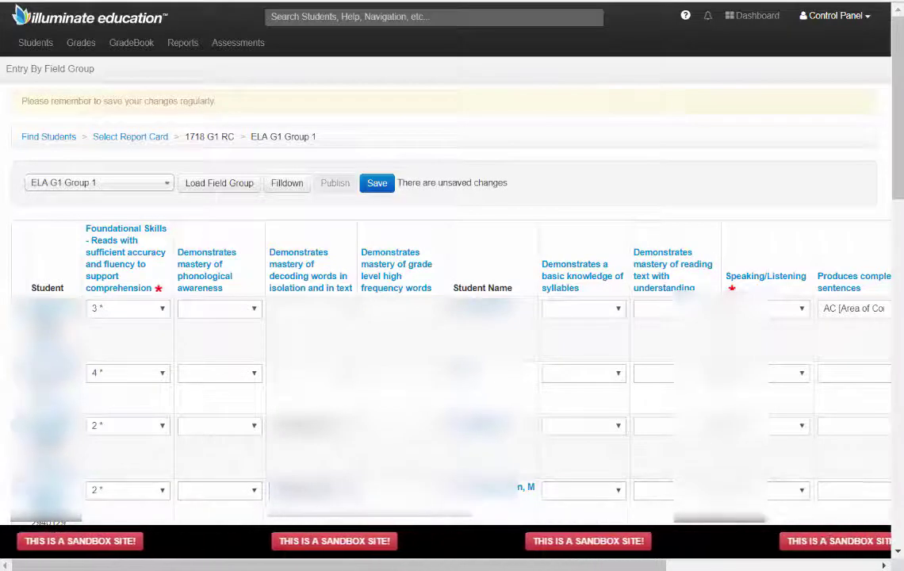
- Mark the tenth student's mastery of phonological awareness as AC [Area of Concern if applicable]
{"action": "scroll", "coordinate": [424, 565], "scroll_direction": "right", "scroll_amount": 3}
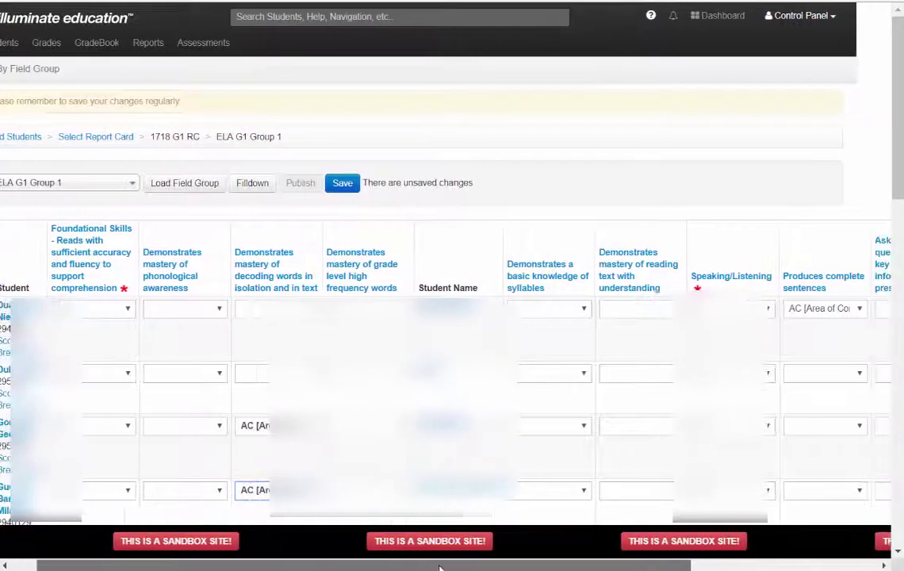
{"action": "scroll", "coordinate": [424, 564], "scroll_direction": "left", "scroll_amount": 3}
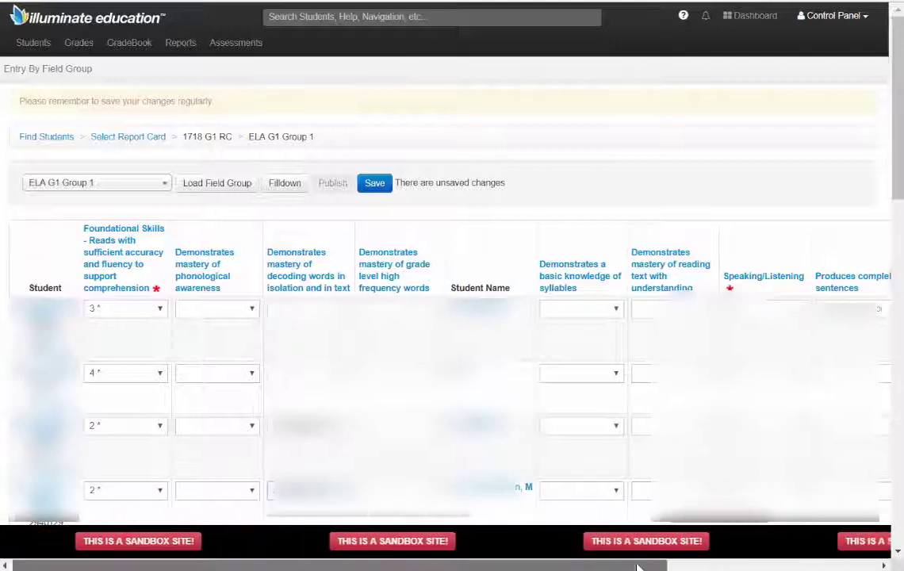
{"action": "left_click_drag", "start_coordinate": [636, 567], "coordinate": [858, 567]}
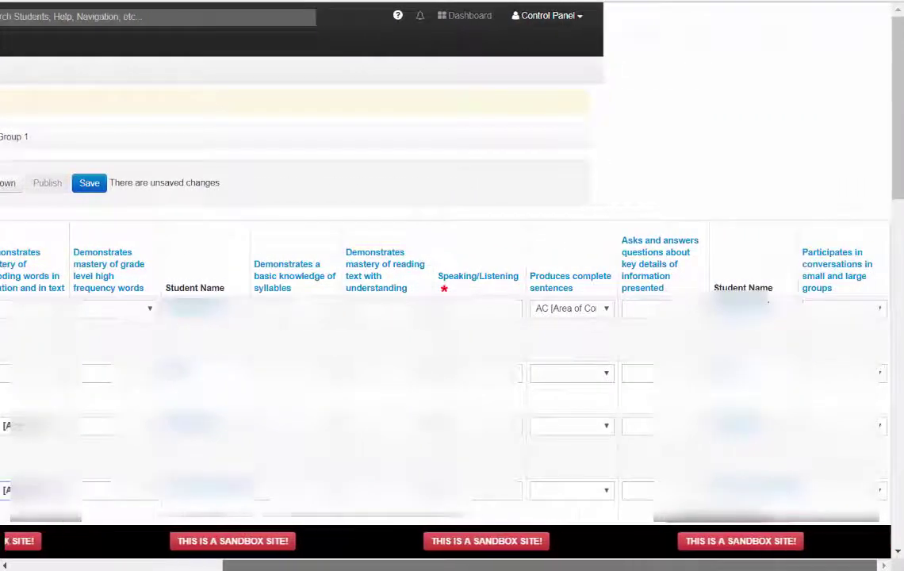
{"action": "scroll", "coordinate": [451, 317], "scroll_direction": "left", "scroll_amount": 5}
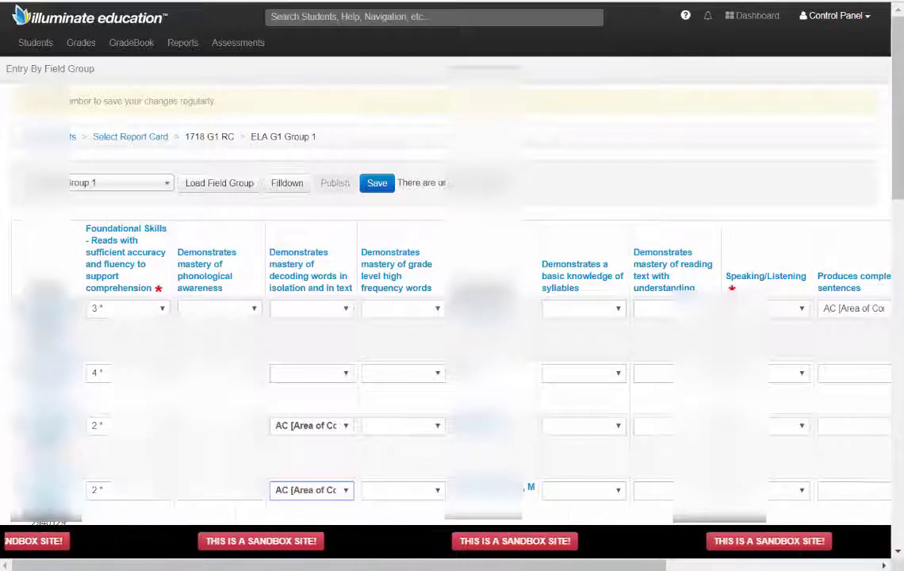
{"action": "scroll", "coordinate": [452, 317], "scroll_direction": "down", "scroll_amount": 5}
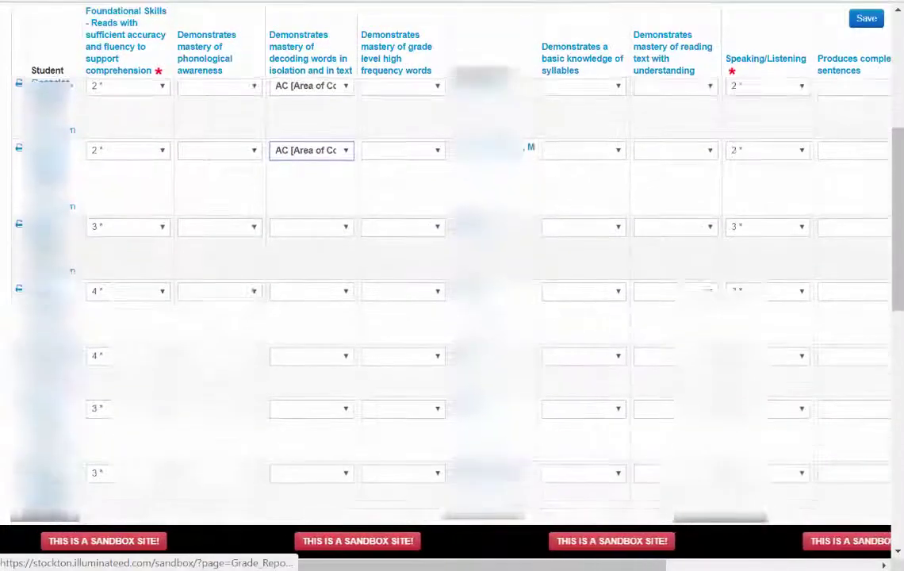
{"action": "scroll", "coordinate": [289, 377], "scroll_direction": "down", "scroll_amount": 3}
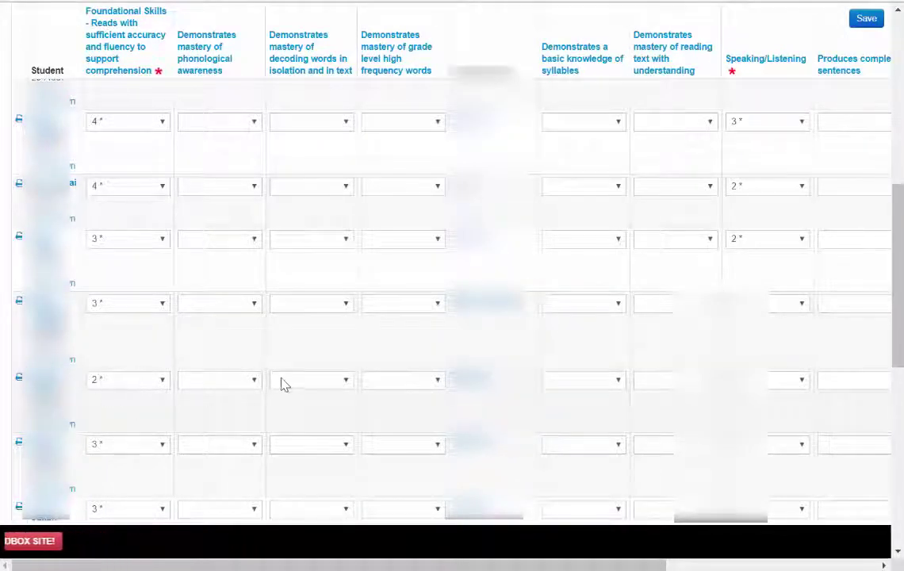
{"action": "left_click", "coordinate": [254, 381]}
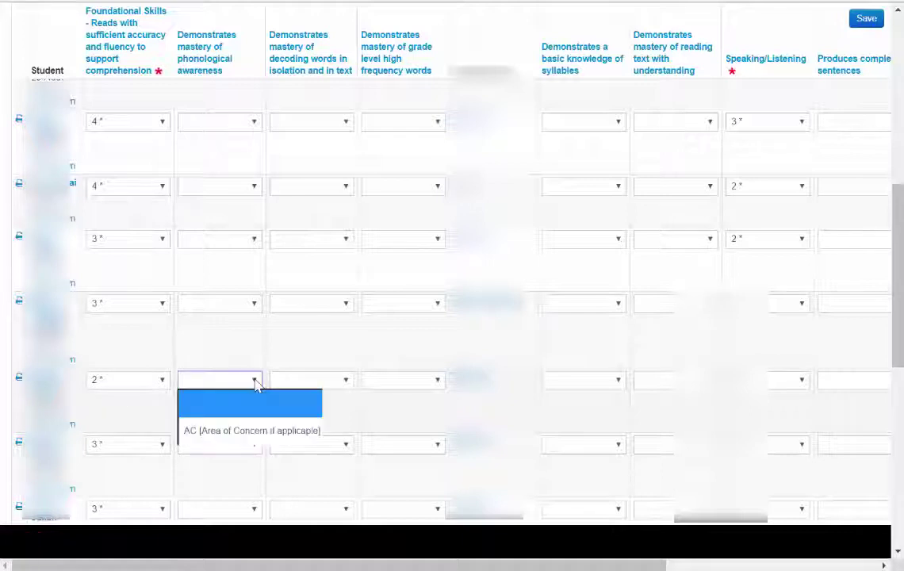
{"action": "left_click", "coordinate": [252, 429]}
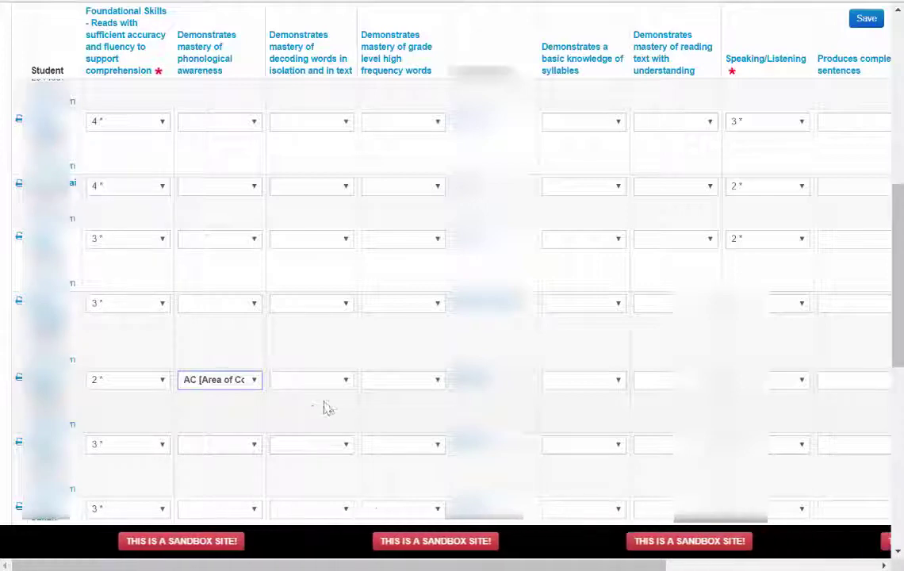
- Check the remaining students in the list and save the ELA G1 Group 1 entries
{"action": "scroll", "coordinate": [329, 406], "scroll_direction": "down", "scroll_amount": 3}
{"action": "scroll", "coordinate": [333, 406], "scroll_direction": "down", "scroll_amount": 1}
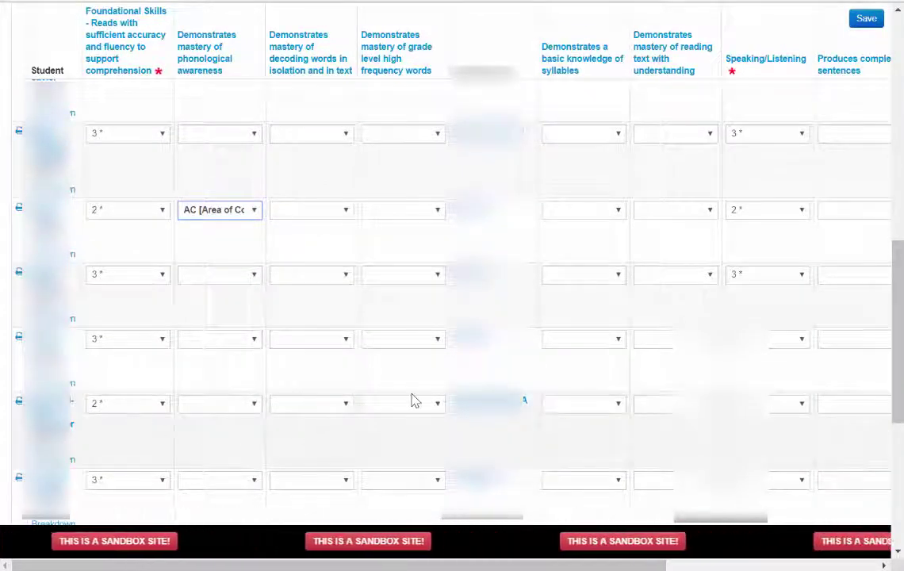
{"action": "scroll", "coordinate": [413, 401], "scroll_direction": "down", "scroll_amount": 6}
{"action": "scroll", "coordinate": [410, 403], "scroll_direction": "up", "scroll_amount": 10}
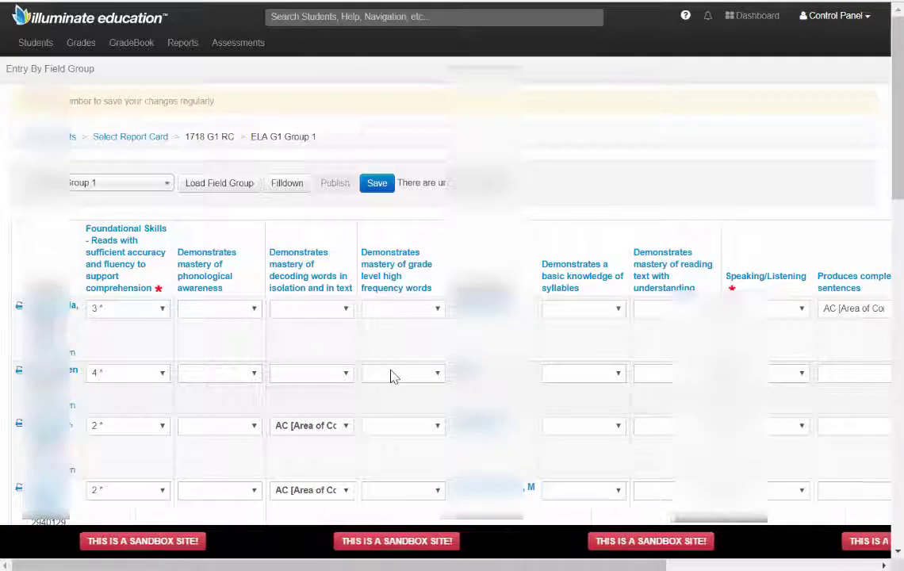
{"action": "left_click", "coordinate": [387, 184]}
- Switch the entry table to the ELA G1 Group 2 field group and load it
{"action": "left_click", "coordinate": [167, 187]}
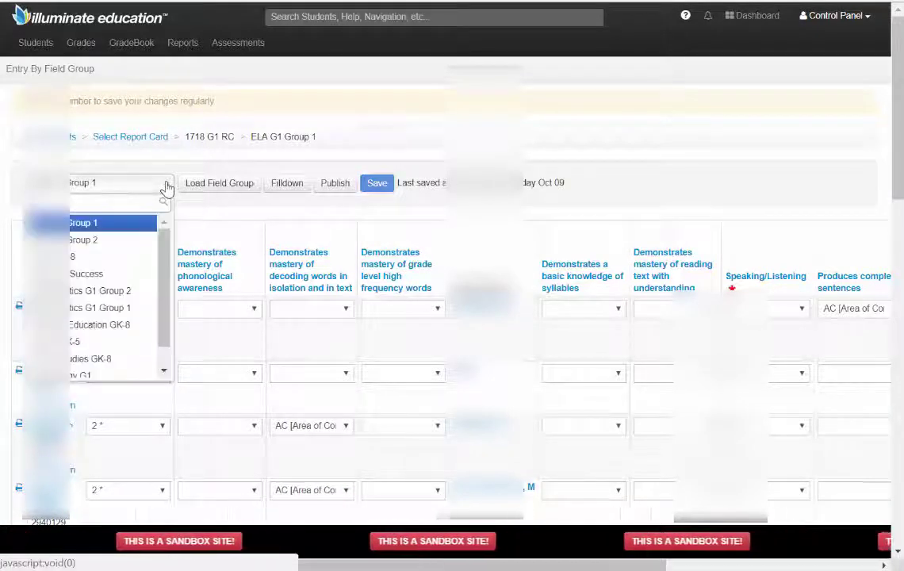
{"action": "left_click", "coordinate": [93, 246]}
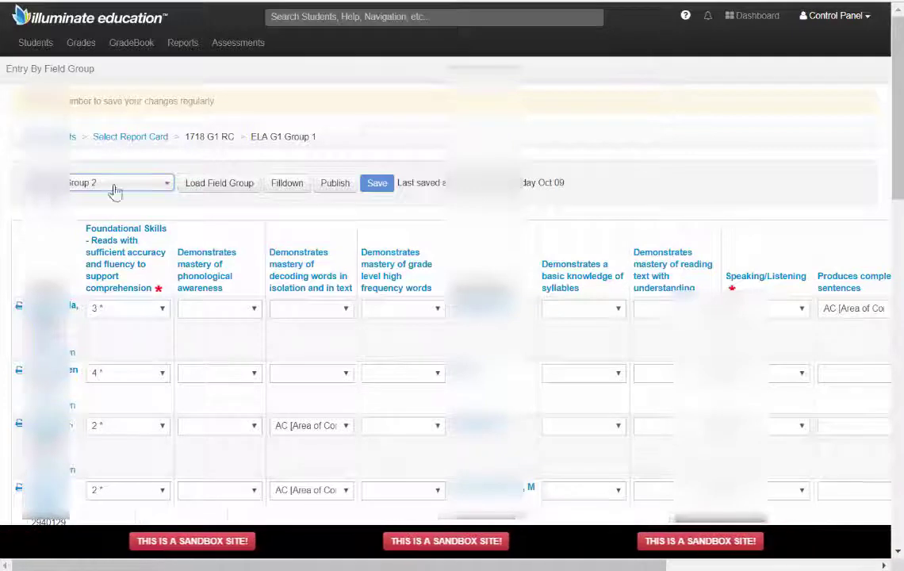
{"action": "left_click", "coordinate": [168, 185]}
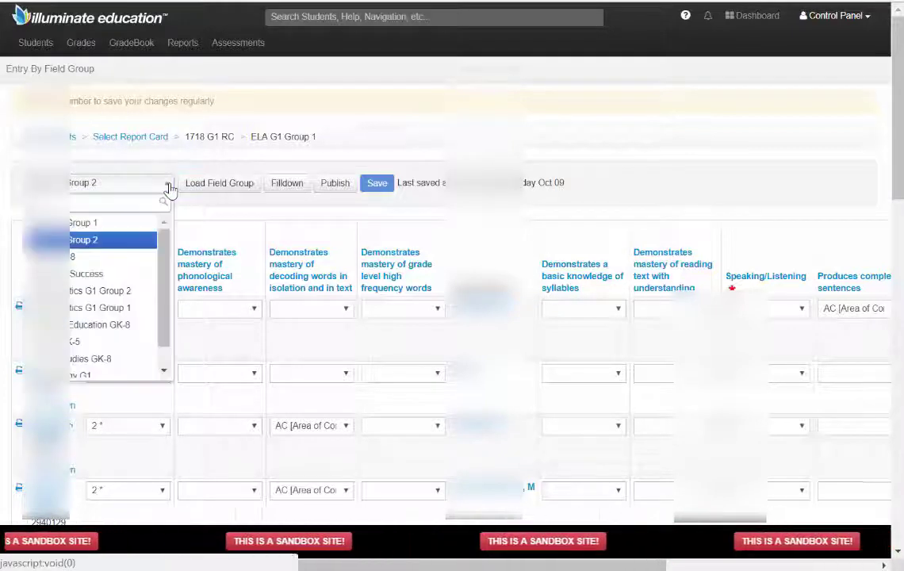
{"action": "left_click", "coordinate": [90, 242]}
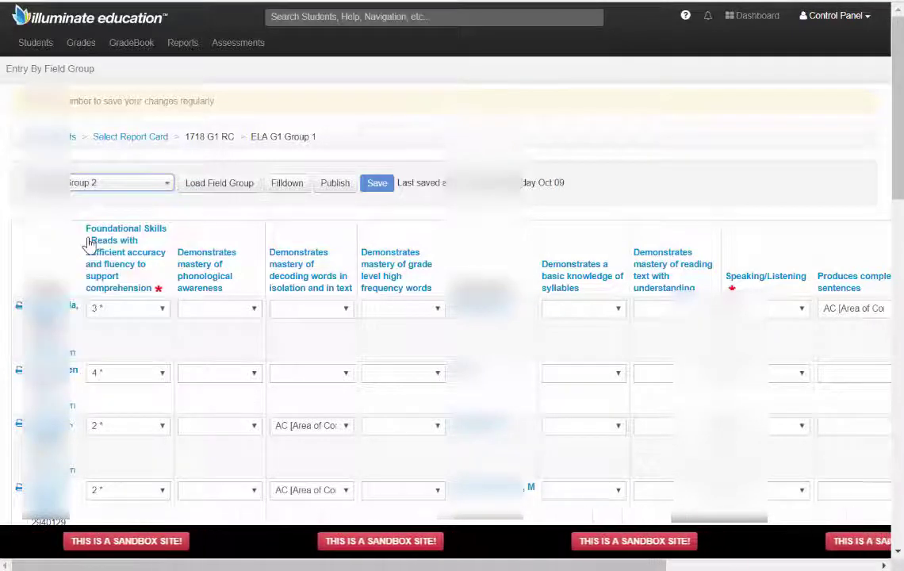
{"action": "left_click", "coordinate": [225, 183]}
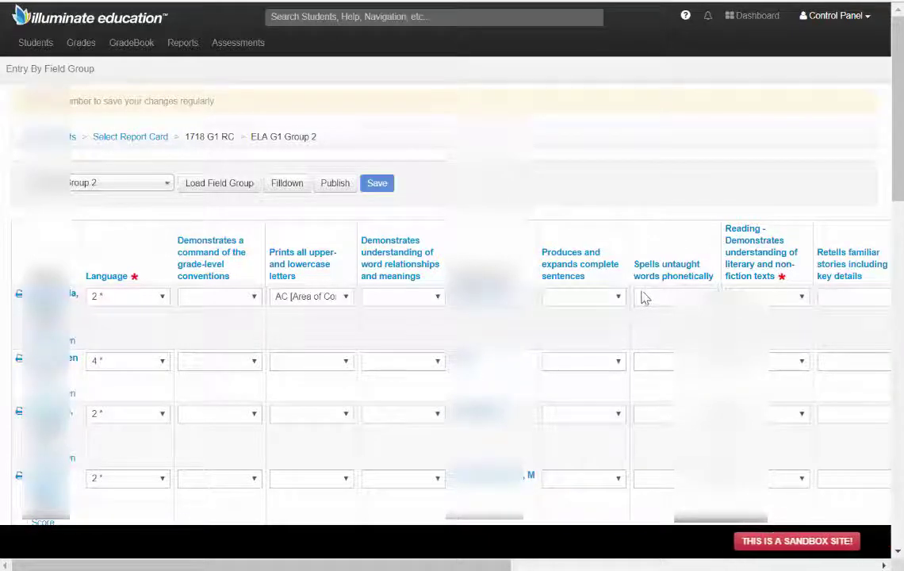
- Fill down AC [Area of Concern if applicable] for Identifies the main topic and key details to all students
{"action": "left_click", "coordinate": [289, 183]}
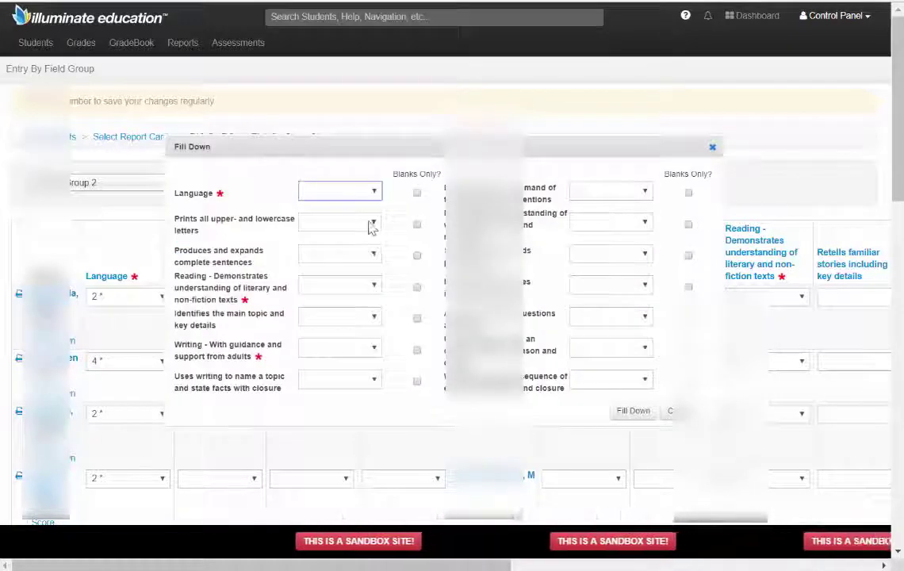
{"action": "left_click", "coordinate": [374, 320]}
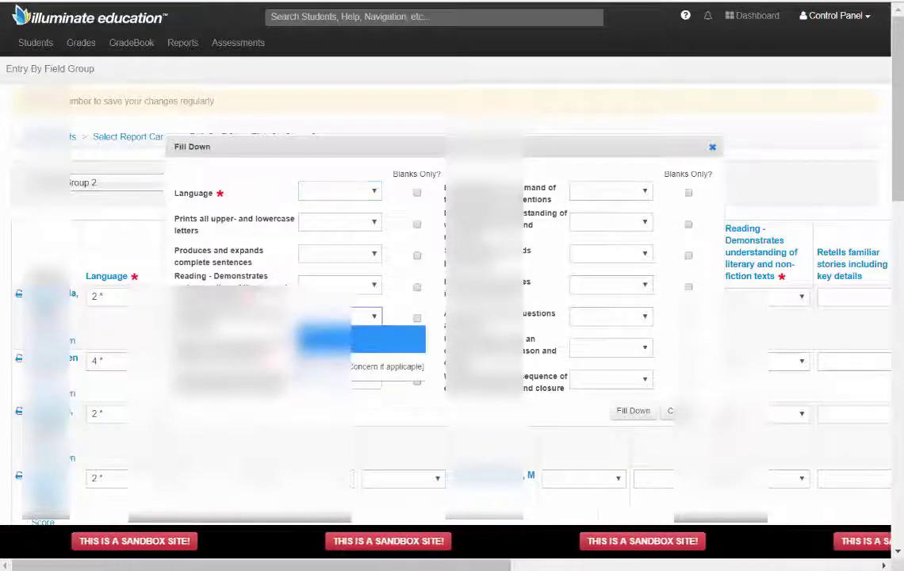
{"action": "left_click", "coordinate": [387, 366]}
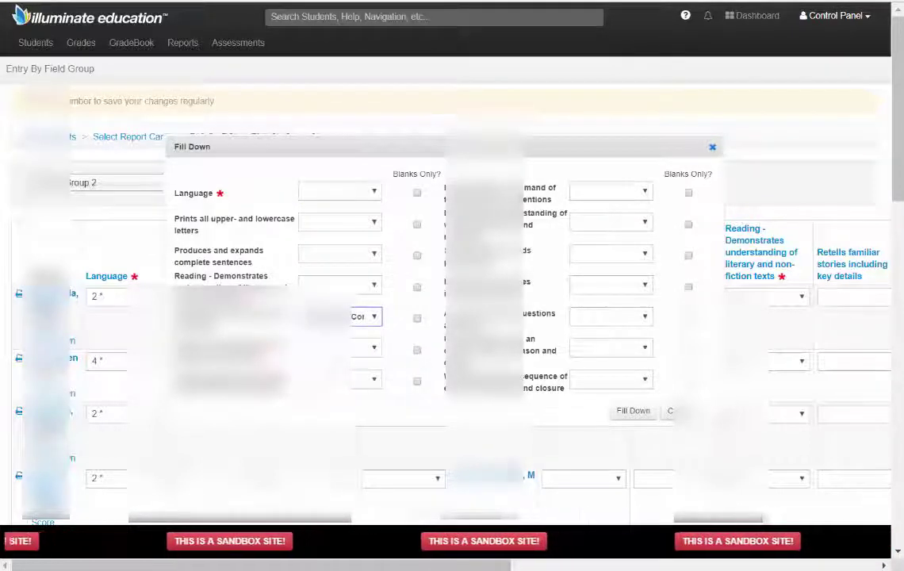
{"action": "left_click", "coordinate": [632, 411]}
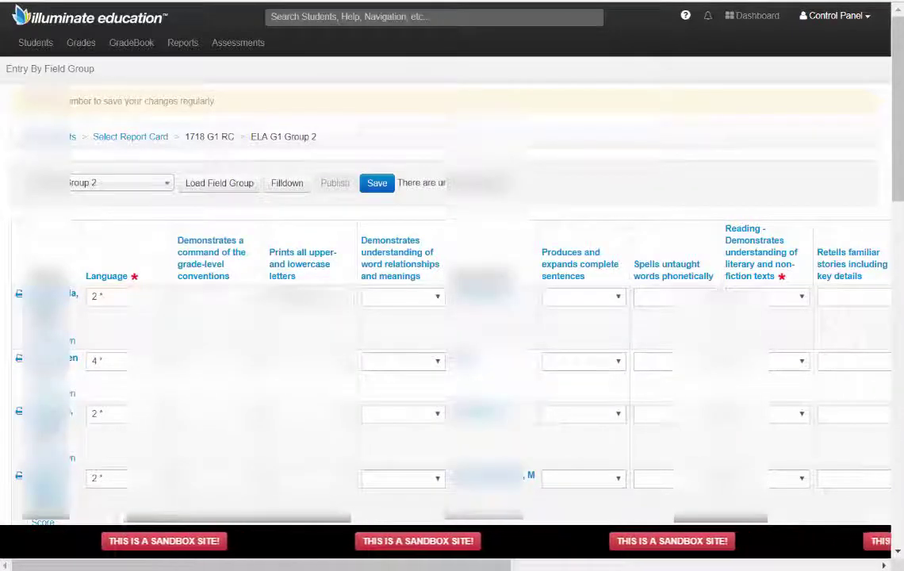
- Clear the main topic and key details mark for the second and first students, and save the ELA G1 Group 2 entries
{"action": "left_click_drag", "start_coordinate": [489, 567], "coordinate": [670, 565]}
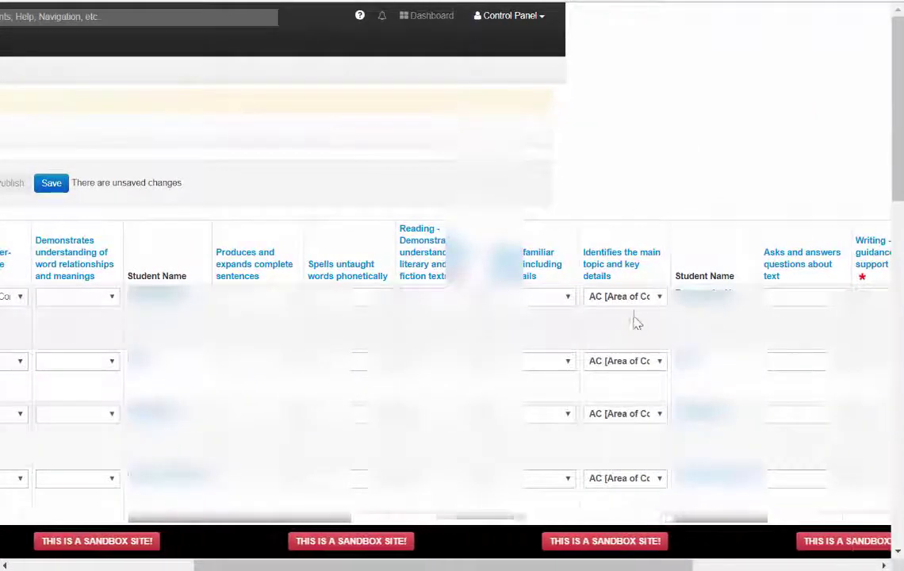
{"action": "left_click", "coordinate": [657, 363]}
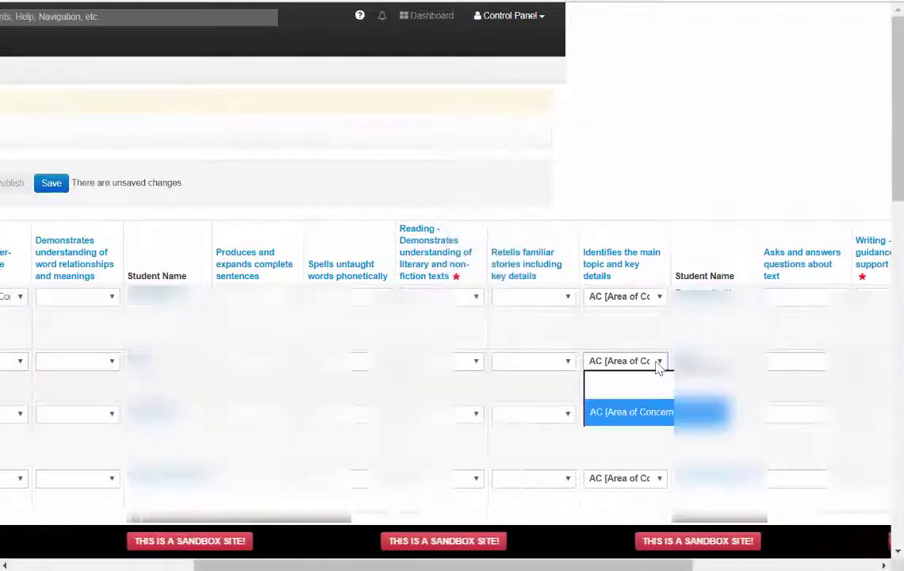
{"action": "left_click", "coordinate": [635, 388]}
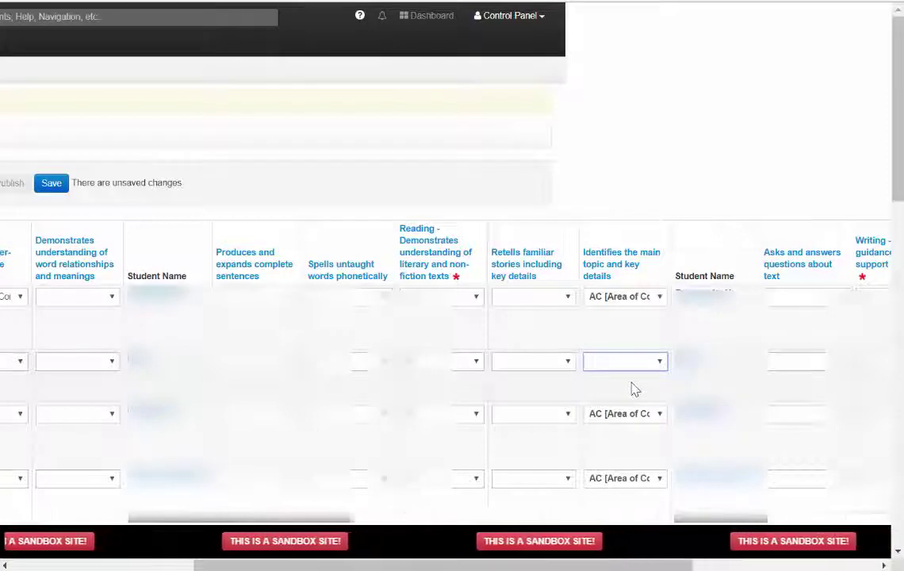
{"action": "left_click", "coordinate": [662, 300]}
{"action": "left_click", "coordinate": [615, 323]}
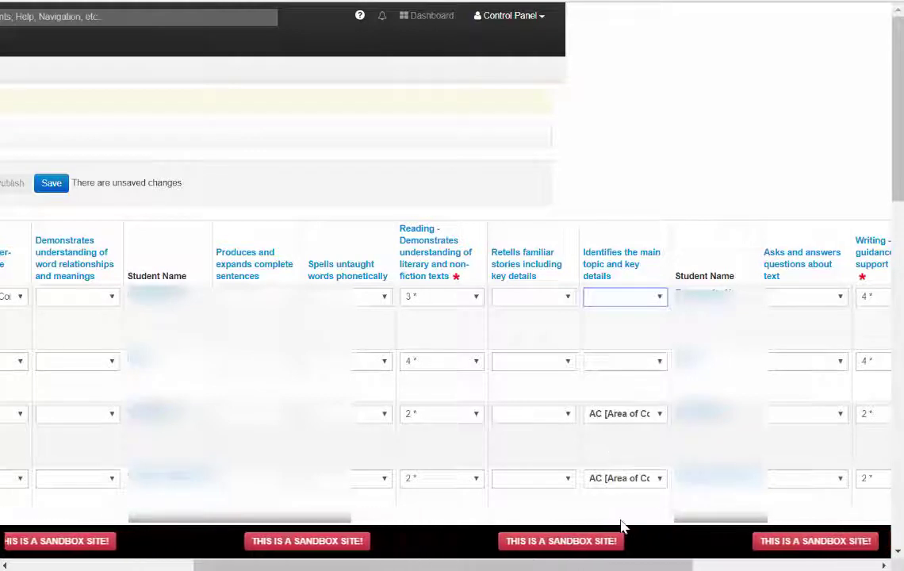
{"action": "left_click", "coordinate": [49, 186]}
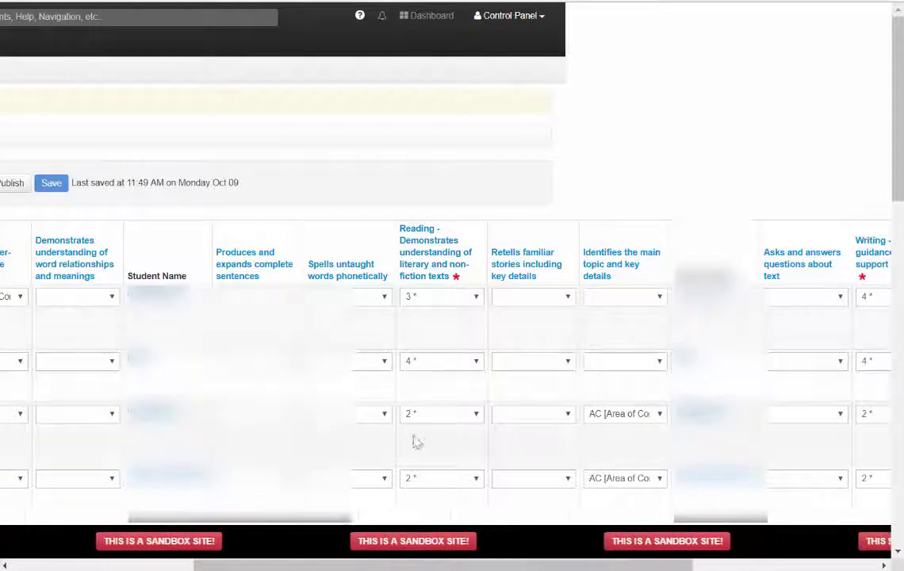
- View the mark options available for the fifth student's Reading understanding of literary and non-fiction texts, leaving the mark as it is
{"action": "scroll", "coordinate": [422, 489], "scroll_direction": "down", "scroll_amount": 3}
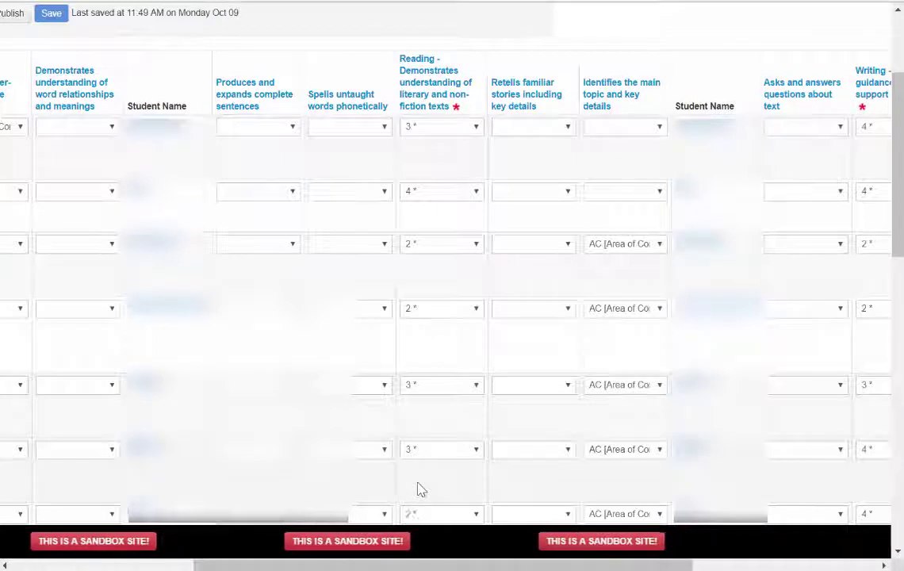
{"action": "left_click", "coordinate": [475, 388]}
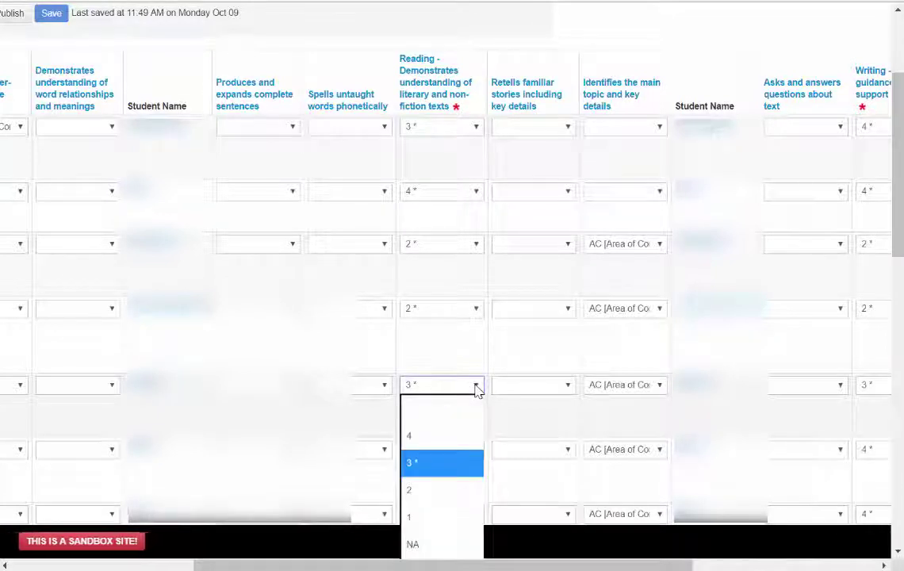
{"action": "left_click", "coordinate": [442, 351]}
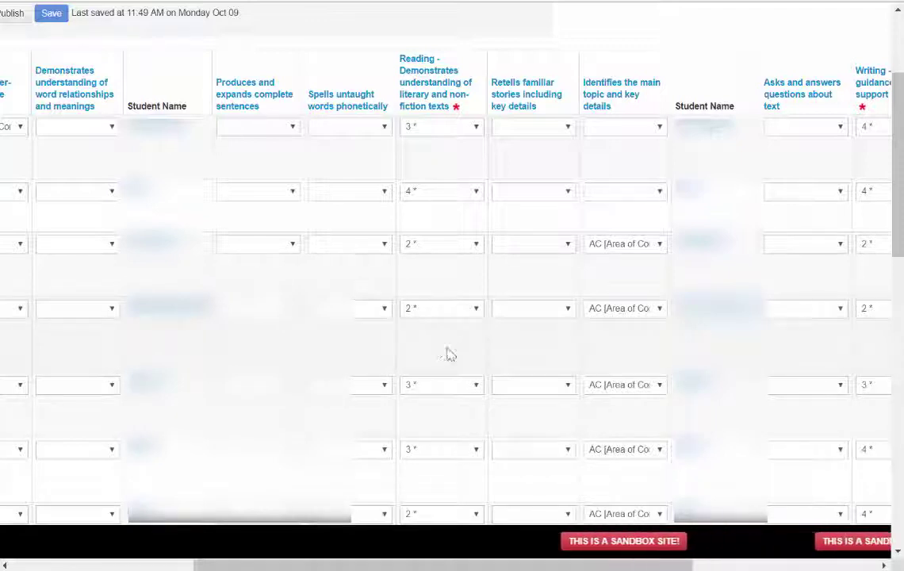
{"action": "scroll", "coordinate": [413, 380], "scroll_direction": "up", "scroll_amount": 2}
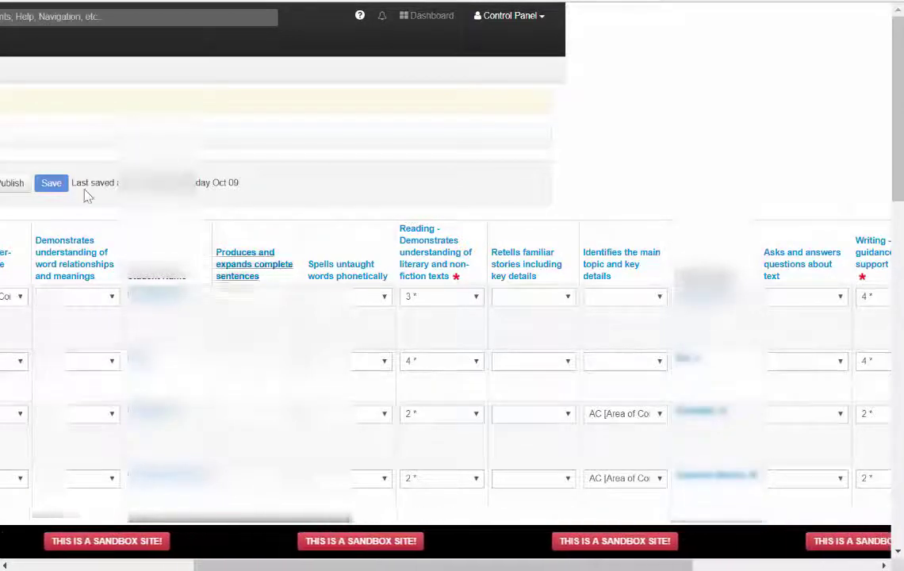
- Load 1718 G1 RC for 1718 TK6 Trimester 1 by student and review the first student's ELA, ELD, Habits of Success and Mathematics marks
{"action": "scroll", "coordinate": [450, 384], "scroll_direction": "left", "scroll_amount": 5}
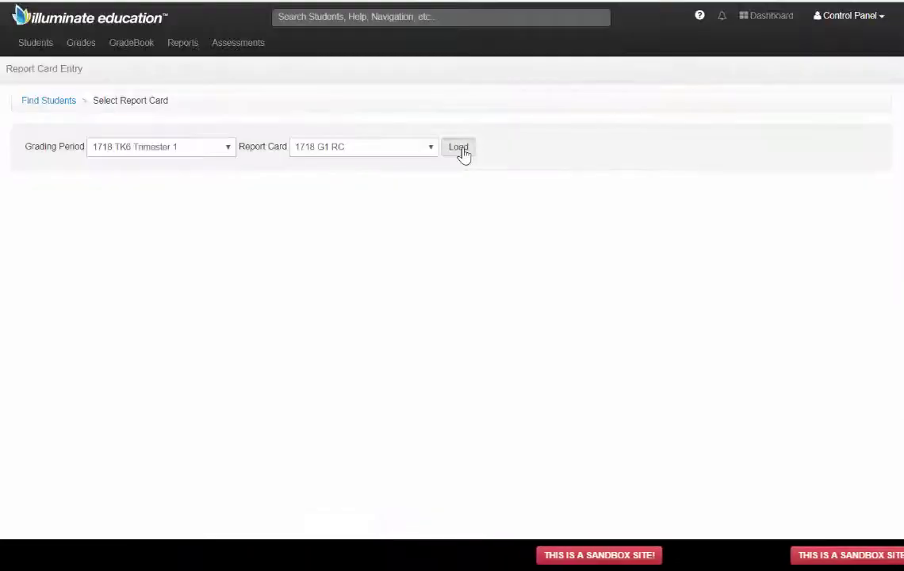
{"action": "left_click", "coordinate": [461, 150]}
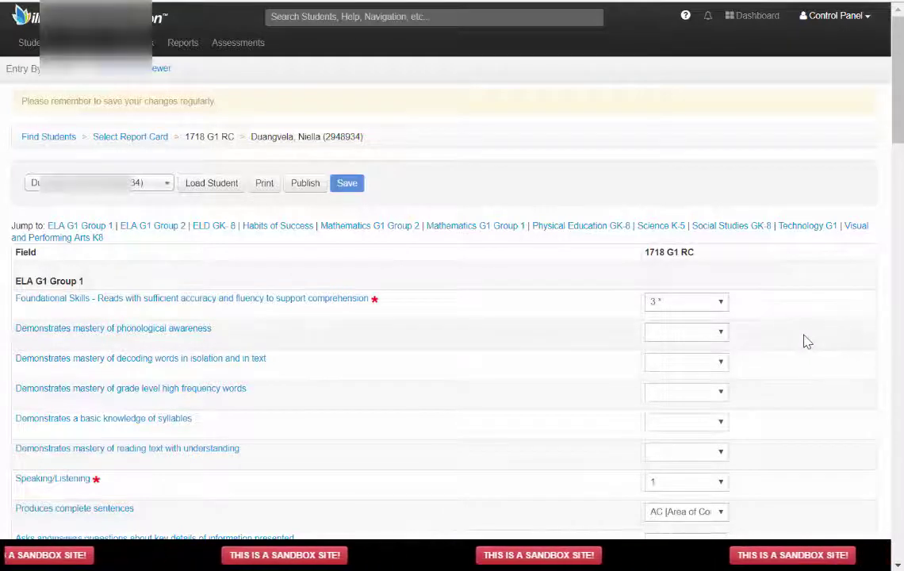
{"action": "scroll", "coordinate": [803, 341], "scroll_direction": "down", "scroll_amount": 3}
{"action": "scroll", "coordinate": [803, 341], "scroll_direction": "down", "scroll_amount": 5}
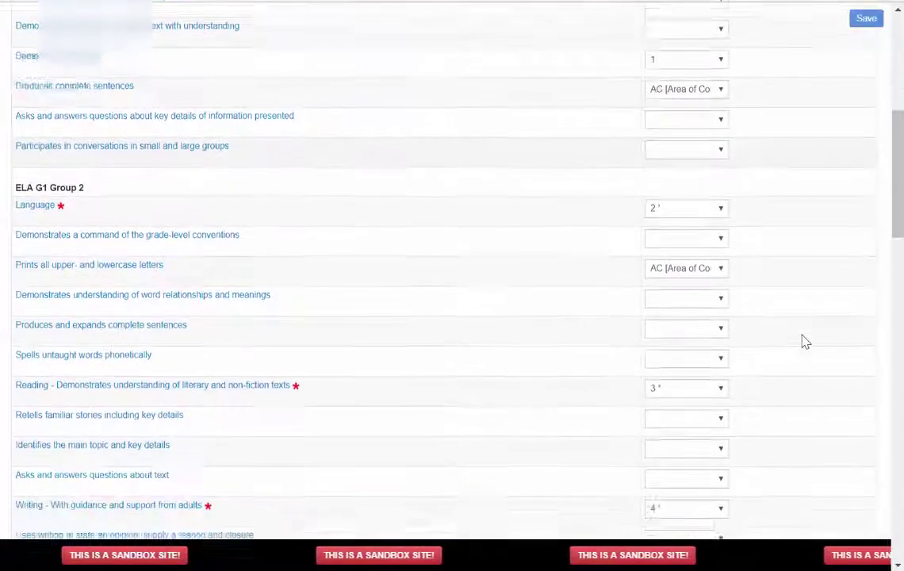
{"action": "scroll", "coordinate": [803, 340], "scroll_direction": "down", "scroll_amount": 1}
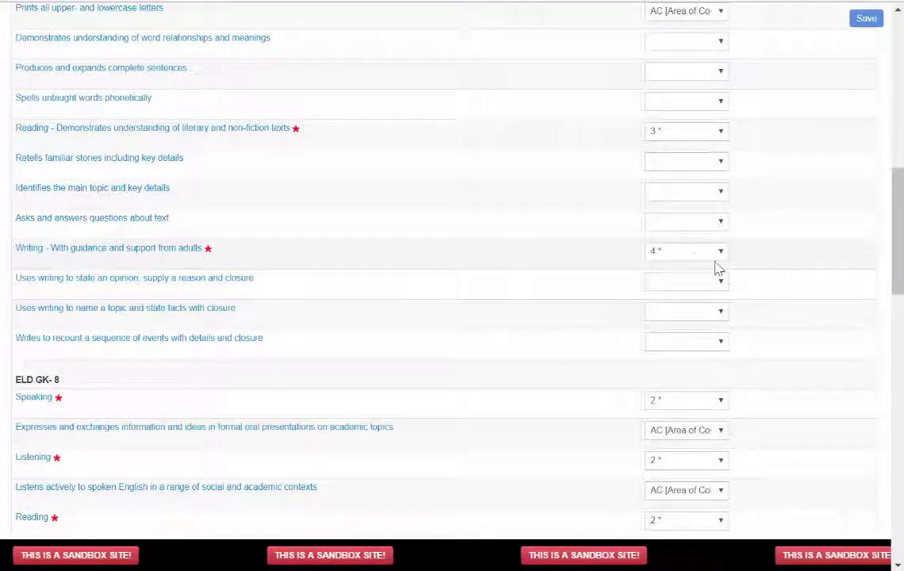
{"action": "scroll", "coordinate": [800, 268], "scroll_direction": "down", "scroll_amount": 2}
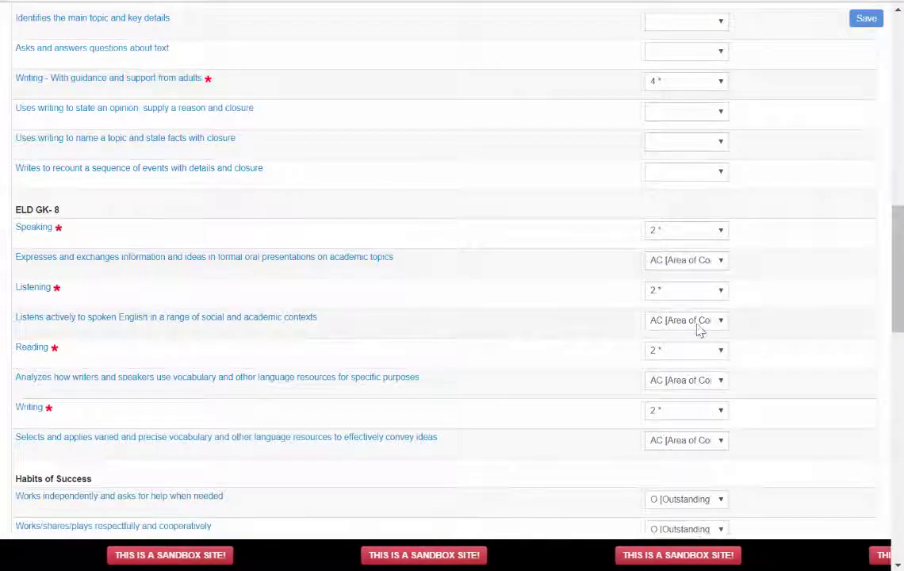
{"action": "scroll", "coordinate": [765, 385], "scroll_direction": "down", "scroll_amount": 1}
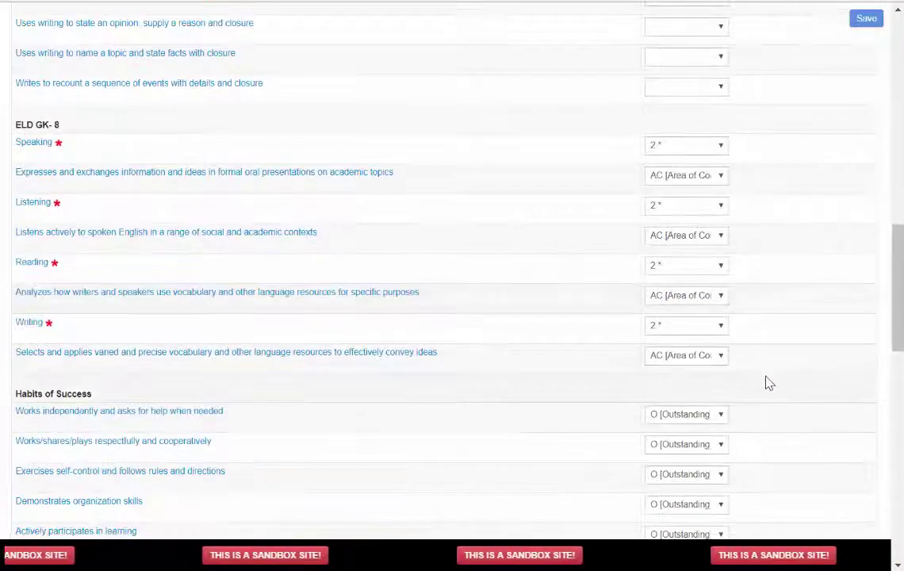
{"action": "scroll", "coordinate": [767, 382], "scroll_direction": "down", "scroll_amount": 4}
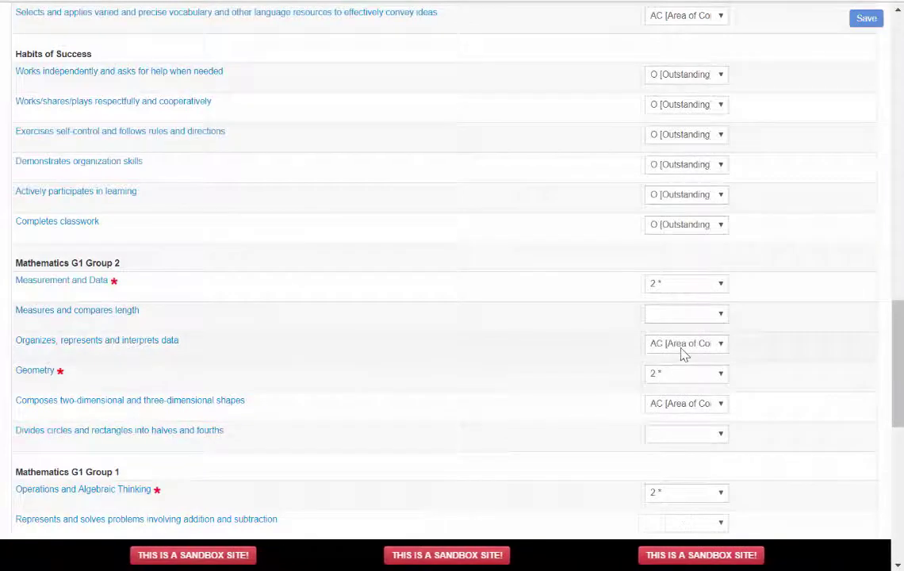
- Mark Fluently adds and subtracts within 10 as AC [Area of Concern if applicable] for this student and save the report card
{"action": "scroll", "coordinate": [801, 398], "scroll_direction": "down", "scroll_amount": 1}
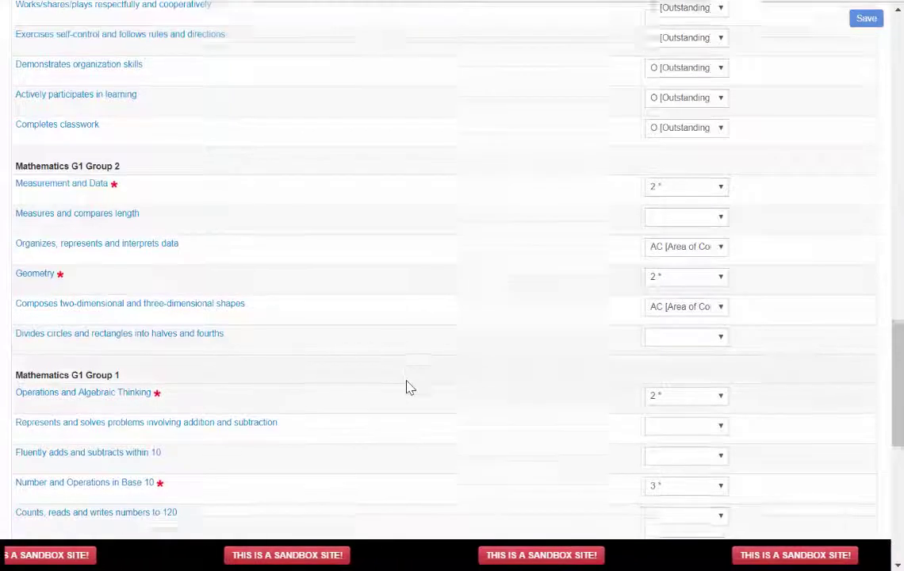
{"action": "scroll", "coordinate": [809, 312], "scroll_direction": "down", "scroll_amount": 2}
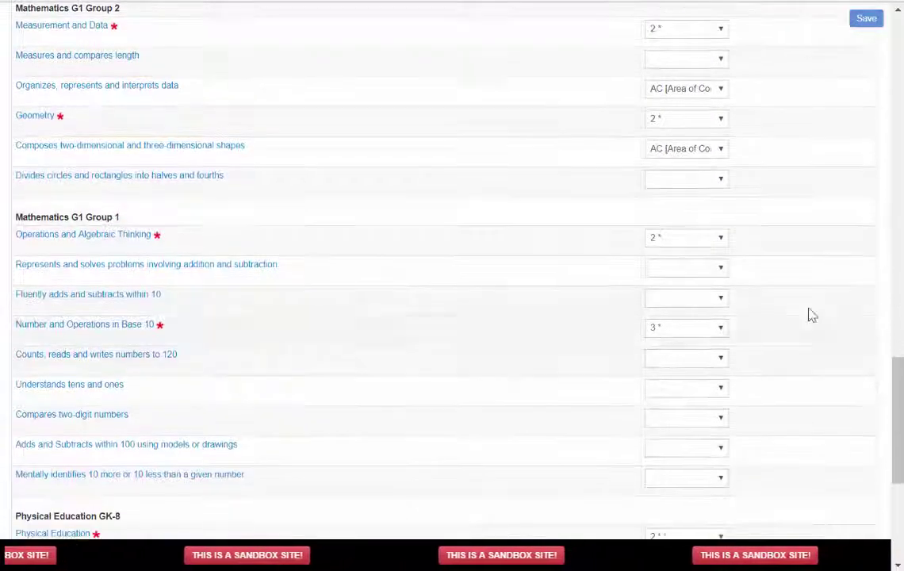
{"action": "left_click", "coordinate": [721, 301]}
{"action": "left_click", "coordinate": [737, 347]}
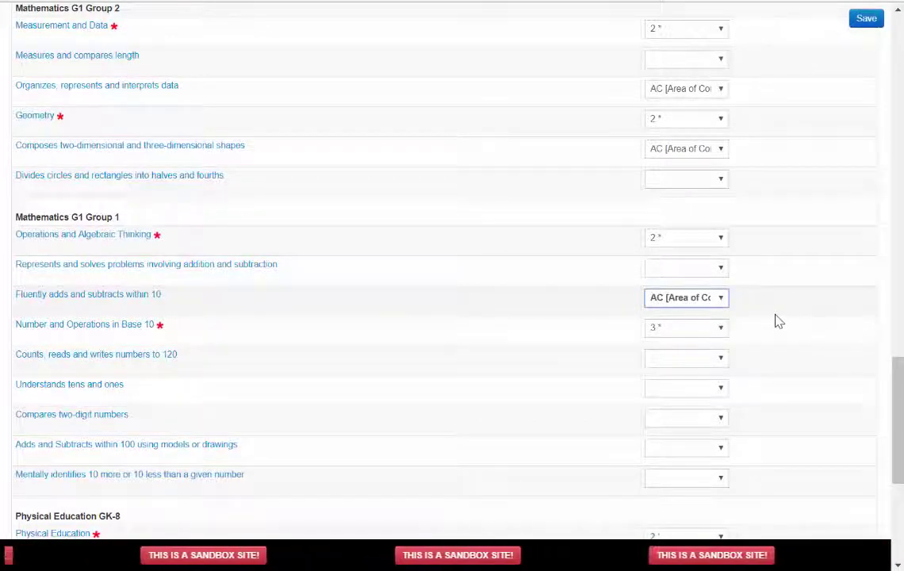
{"action": "scroll", "coordinate": [777, 320], "scroll_direction": "down", "scroll_amount": 2}
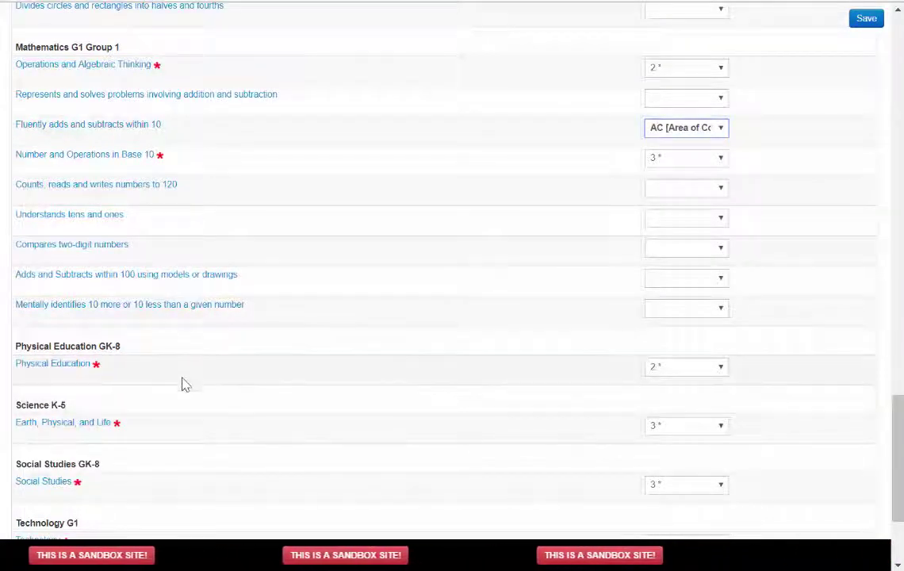
{"action": "scroll", "coordinate": [268, 453], "scroll_direction": "down", "scroll_amount": 1}
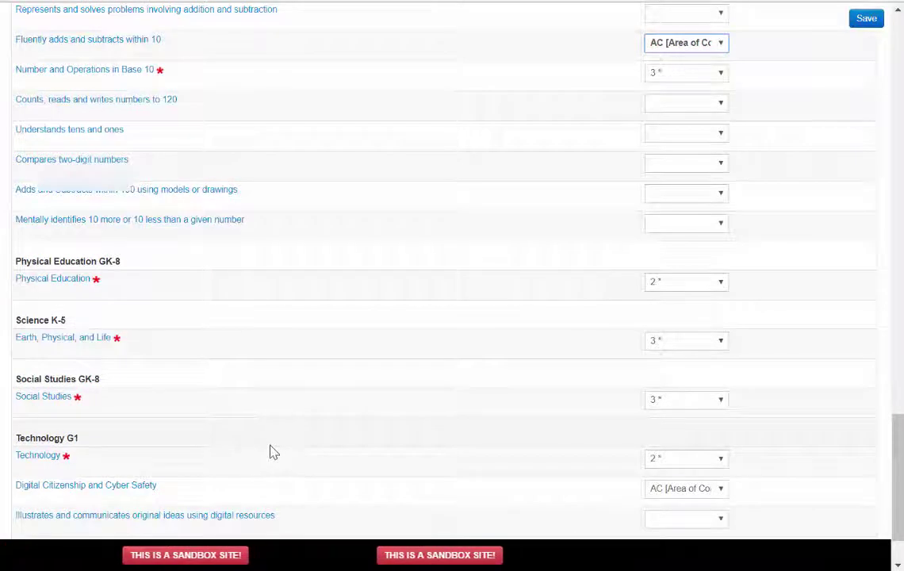
{"action": "scroll", "coordinate": [269, 452], "scroll_direction": "up", "scroll_amount": 15}
{"action": "left_click", "coordinate": [348, 184]}
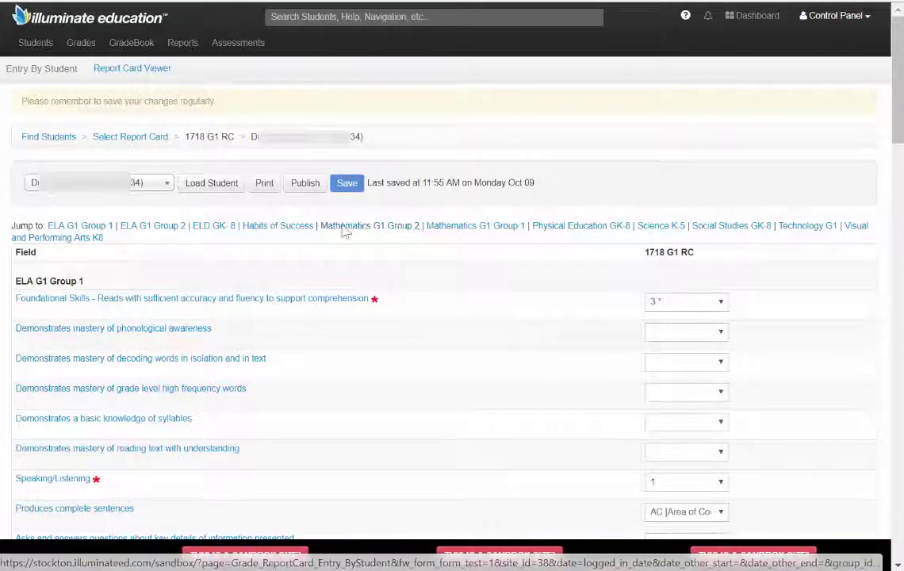
- Load a student's report card from the student list and open it in the Report Card Viewer
{"action": "left_click", "coordinate": [168, 184]}
{"action": "left_click", "coordinate": [87, 220]}
{"action": "left_click", "coordinate": [211, 183]}
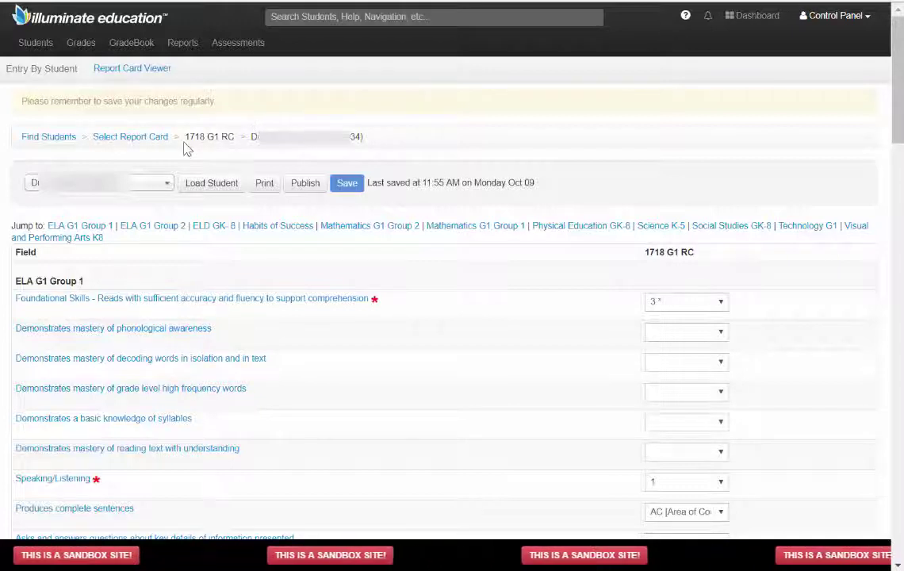
{"action": "left_click", "coordinate": [129, 69]}
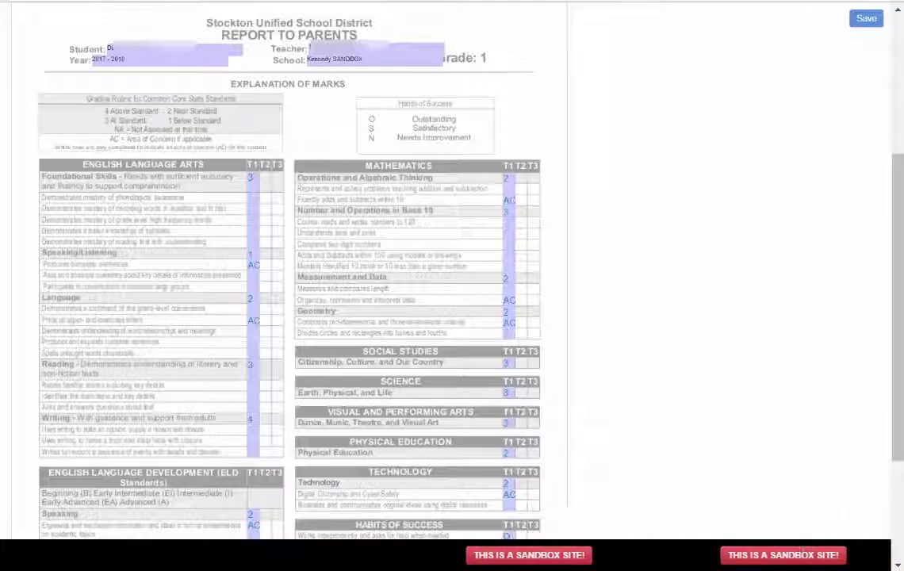
- View the valid values for Compares two-digit numbers without entering a mark, and review the report's first page
{"action": "left_click", "coordinate": [507, 244]}
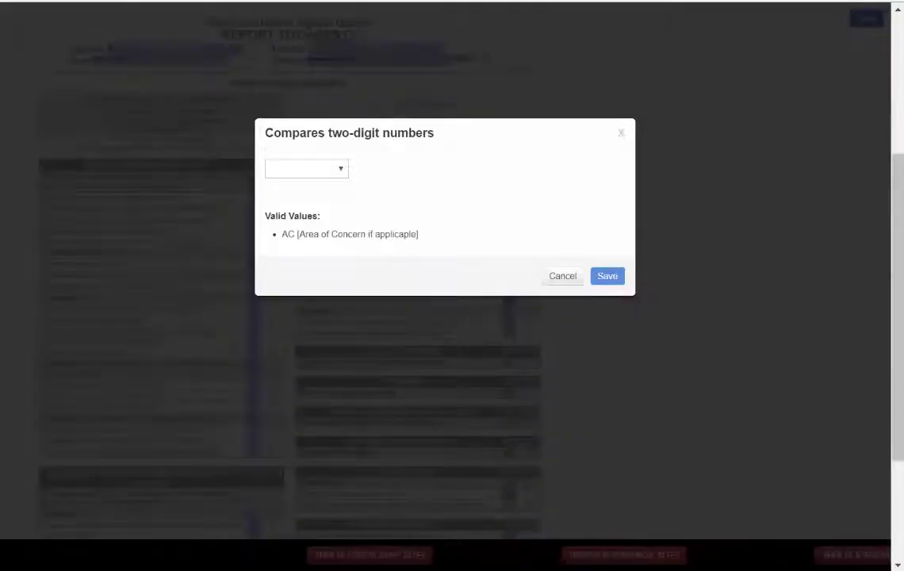
{"action": "key", "text": "Escape"}
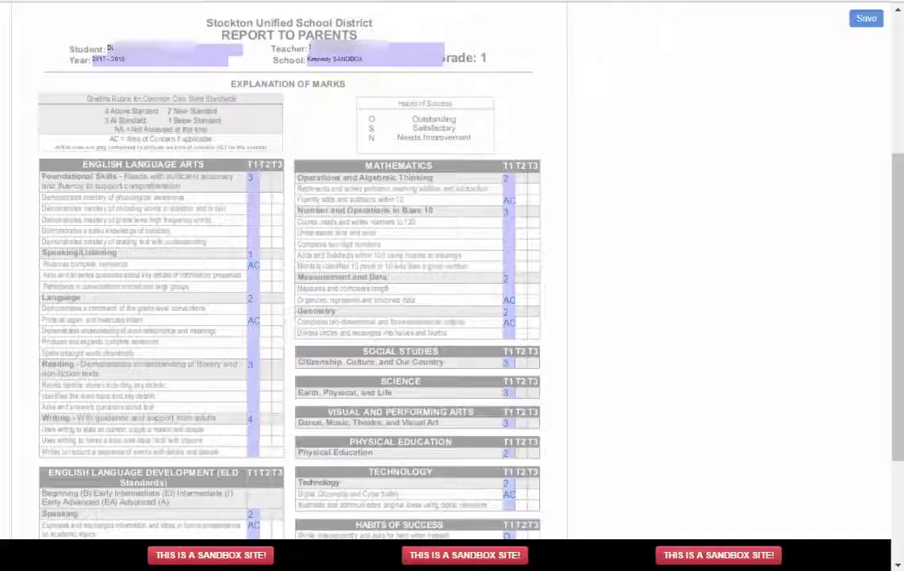
{"action": "scroll", "coordinate": [420, 254], "scroll_direction": "down", "scroll_amount": 8}
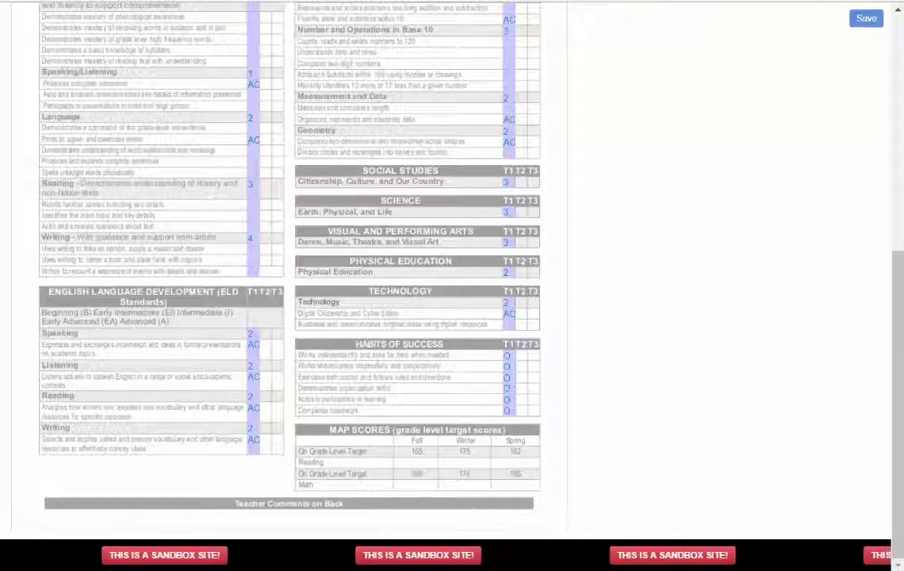
{"action": "scroll", "coordinate": [452, 270], "scroll_direction": "up", "scroll_amount": 5}
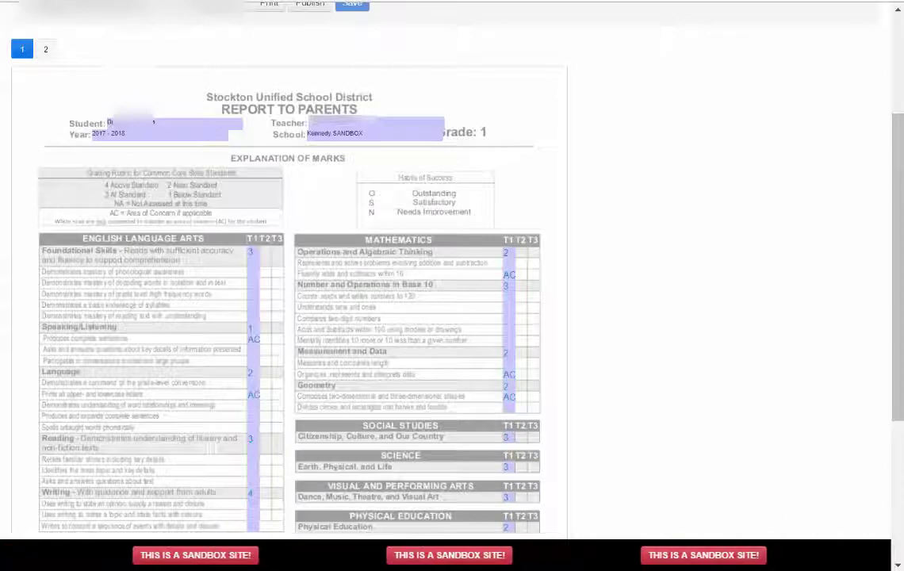
- On page 2, enter "lemrg erpogj jkwrpego wjm w-4oejt pwoejm" as the 1st Trimester teacher comment and save it
{"action": "left_click", "coordinate": [45, 49]}
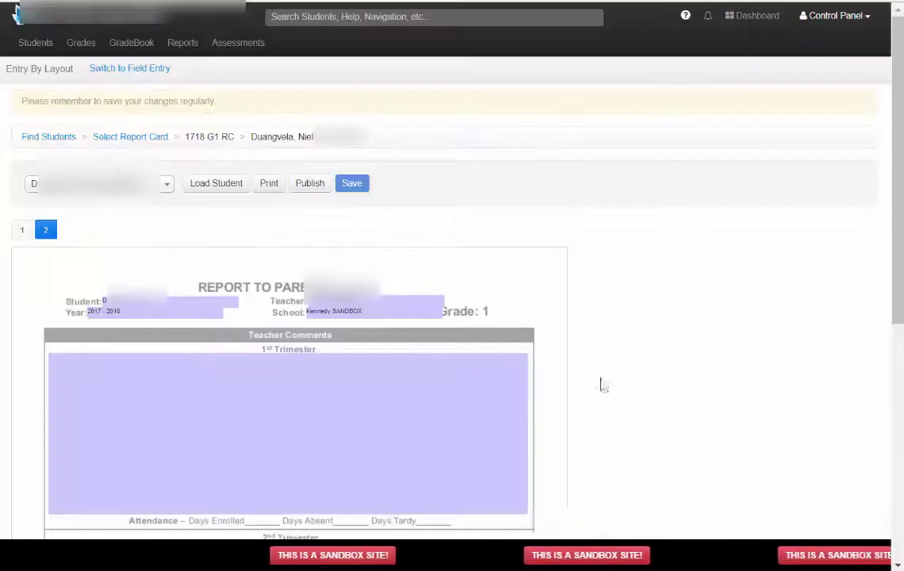
{"action": "scroll", "coordinate": [589, 333], "scroll_direction": "down", "scroll_amount": 3}
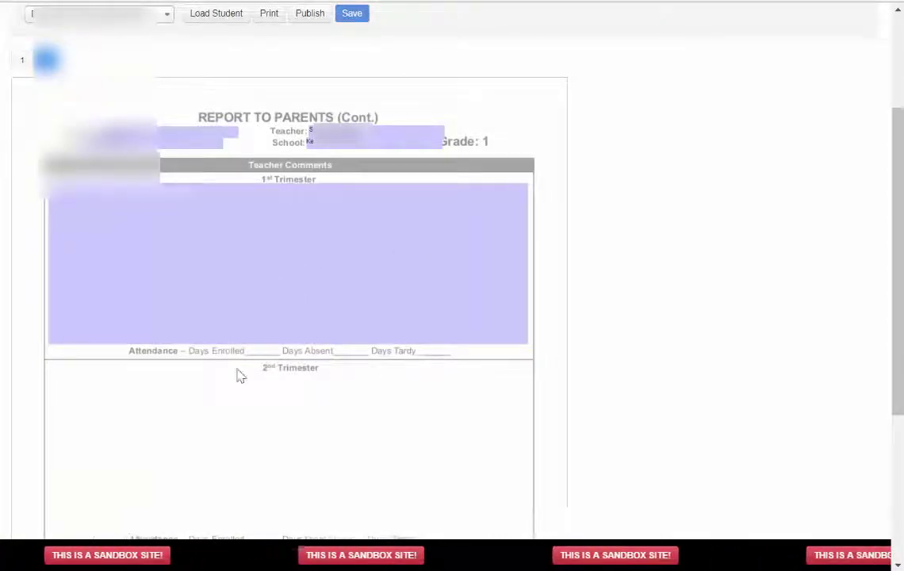
{"action": "left_click", "coordinate": [136, 239]}
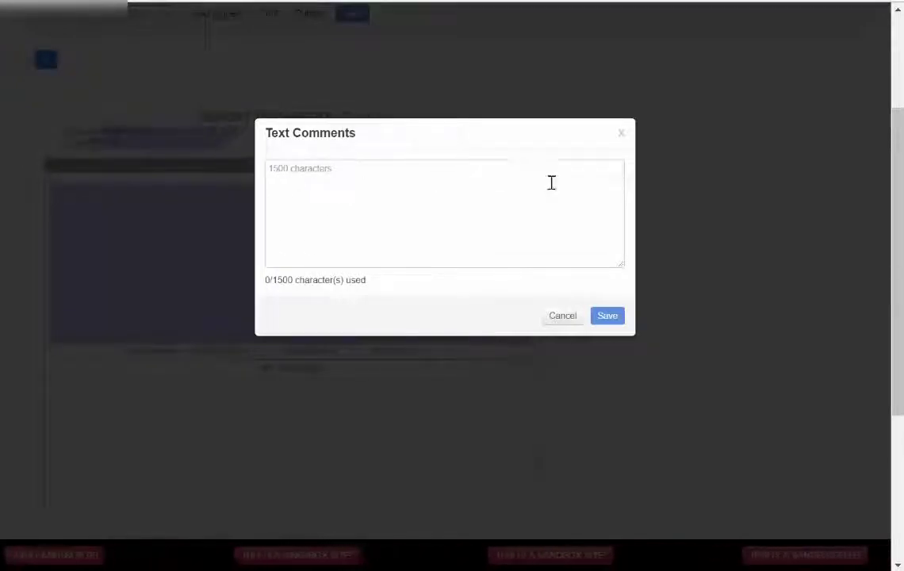
{"action": "left_click", "coordinate": [282, 169]}
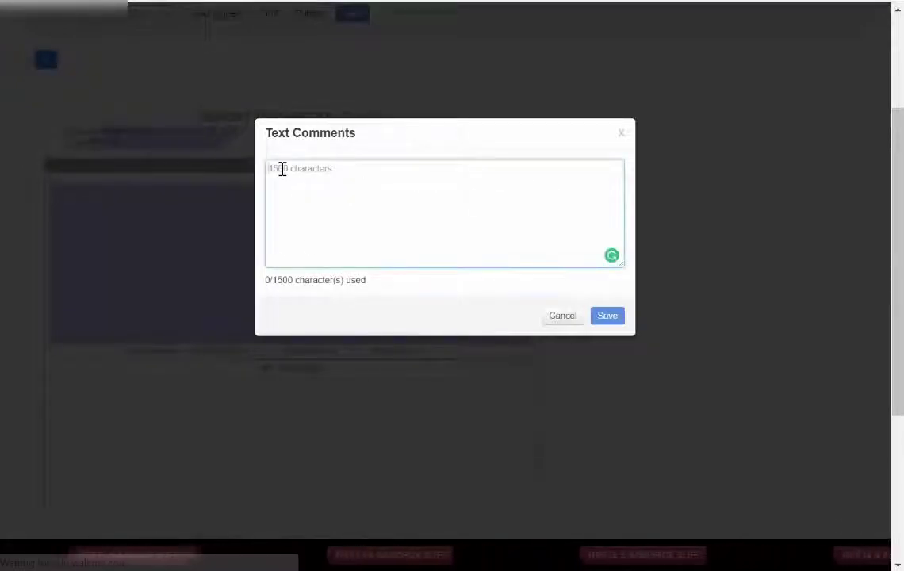
{"action": "type", "text": "temp  erpogj jkwrpego wjm w-4oejt pwoejm"}
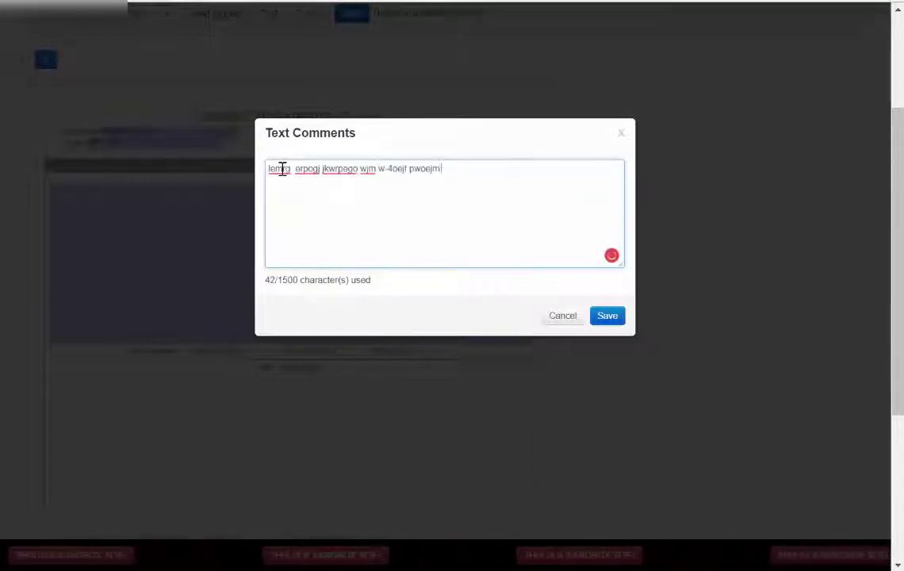
{"action": "left_click", "coordinate": [607, 316]}
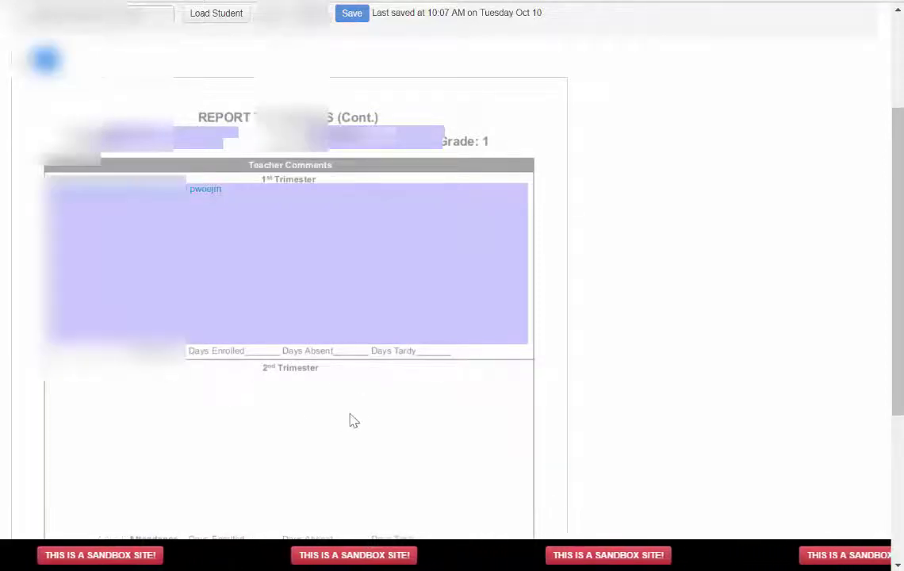
- Select the student listed just before the current one and load that student's report card in the layout view
{"action": "scroll", "coordinate": [210, 421], "scroll_direction": "up", "scroll_amount": 2}
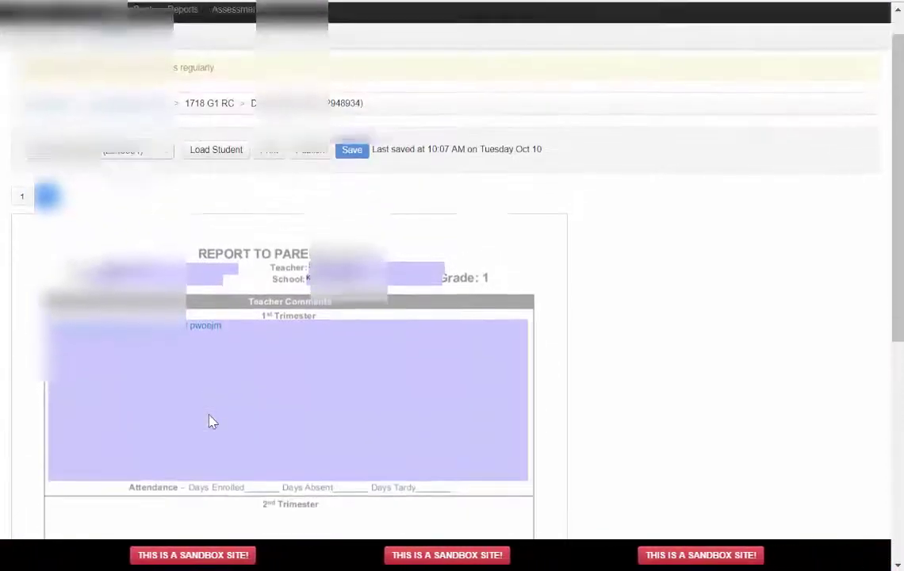
{"action": "scroll", "coordinate": [210, 420], "scroll_direction": "down", "scroll_amount": 3}
{"action": "scroll", "coordinate": [212, 420], "scroll_direction": "up", "scroll_amount": 4}
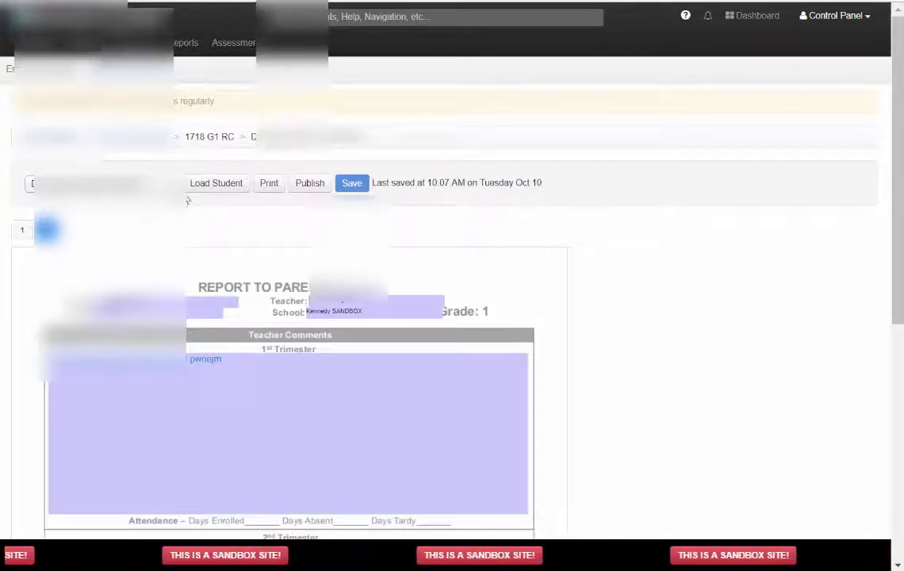
{"action": "left_click", "coordinate": [79, 183]}
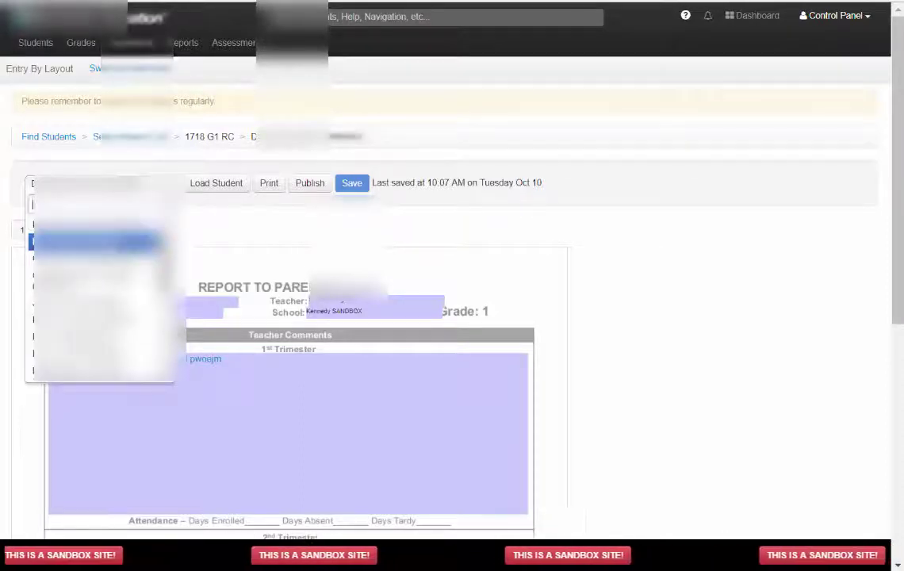
{"action": "left_click", "coordinate": [95, 224]}
{"action": "left_click", "coordinate": [230, 185]}
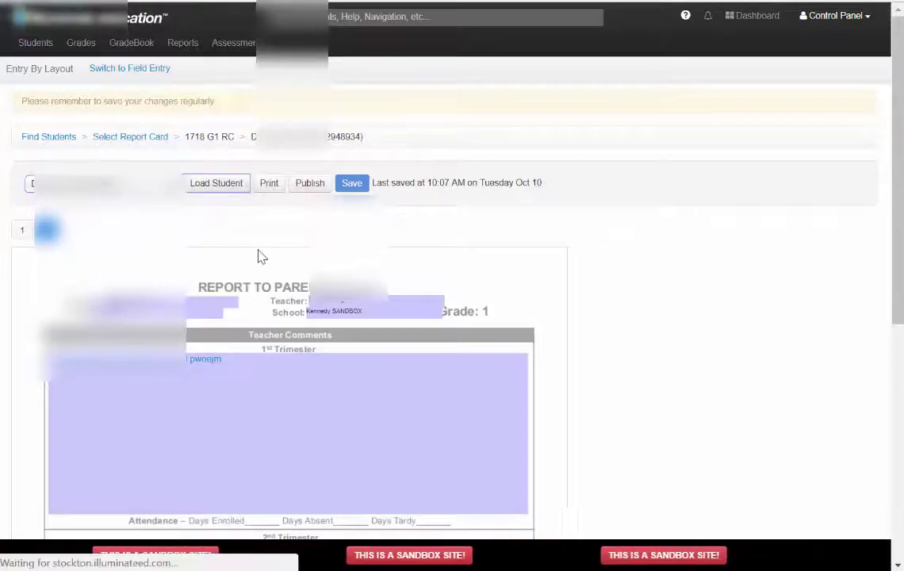